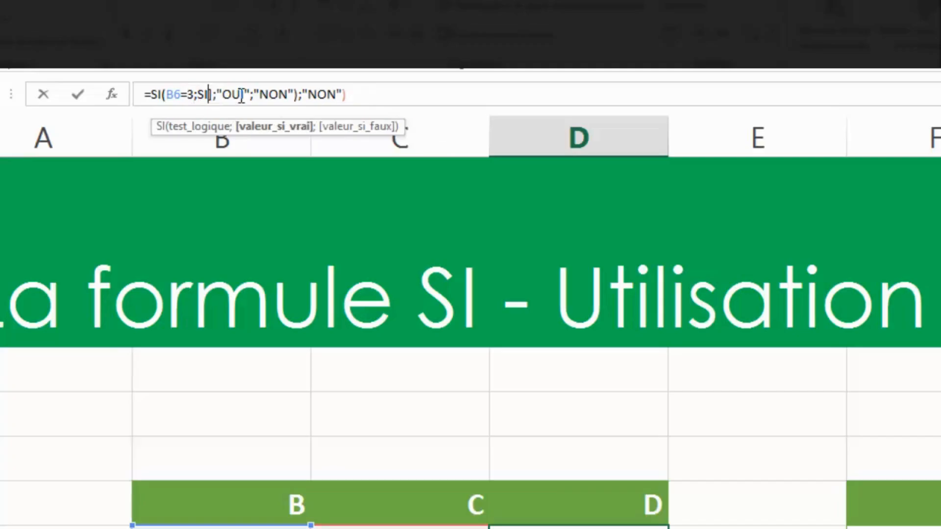
- Complete the nested formula in D6 as =SI(B6=3;SI(C6=3;"OUI";"NON");"NON")
{"action": "type", "text": "C6"}
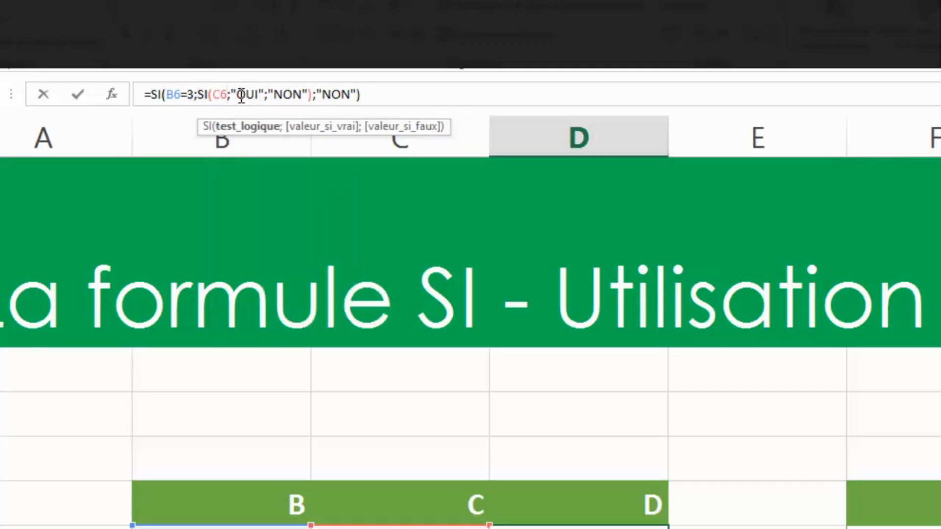
{"action": "left_click", "coordinate": [249, 95]}
{"action": "left_click", "coordinate": [228, 94]}
{"action": "type", "text": "=3"}
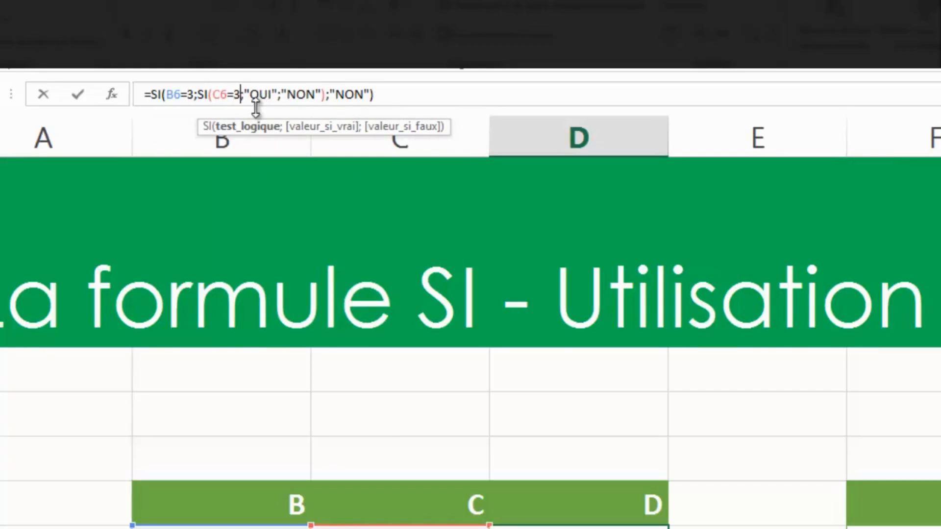
{"action": "left_click", "coordinate": [258, 94]}
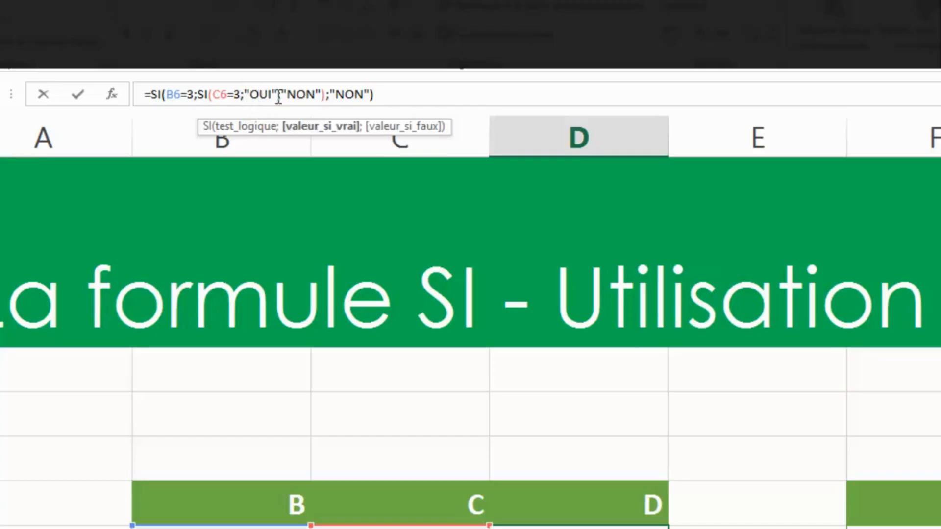
{"action": "left_click", "coordinate": [326, 94]}
{"action": "left_click", "coordinate": [397, 93]}
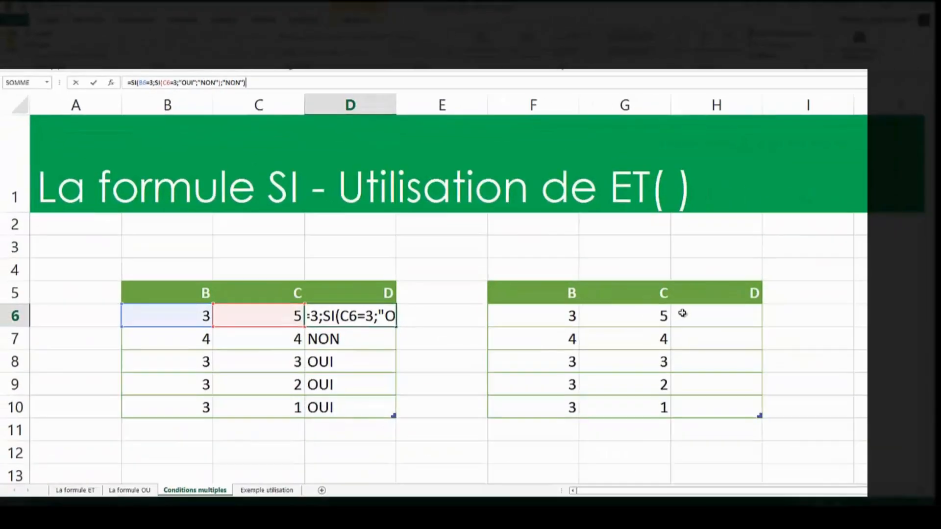
{"action": "key", "text": "Return"}
- Start an SI formula in H6 with ET(F6=3;G6=3) as its logical test
{"action": "left_click", "coordinate": [682, 315]}
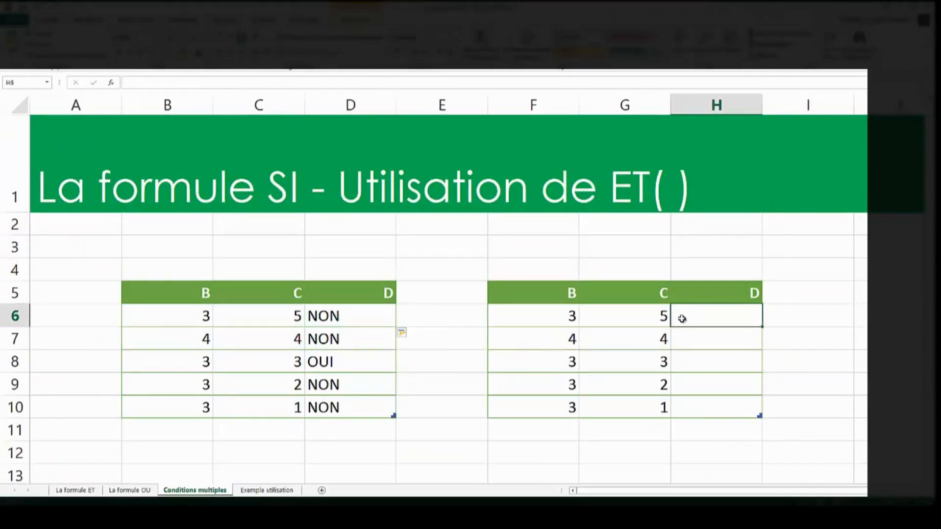
{"action": "type", "text": "=S"}
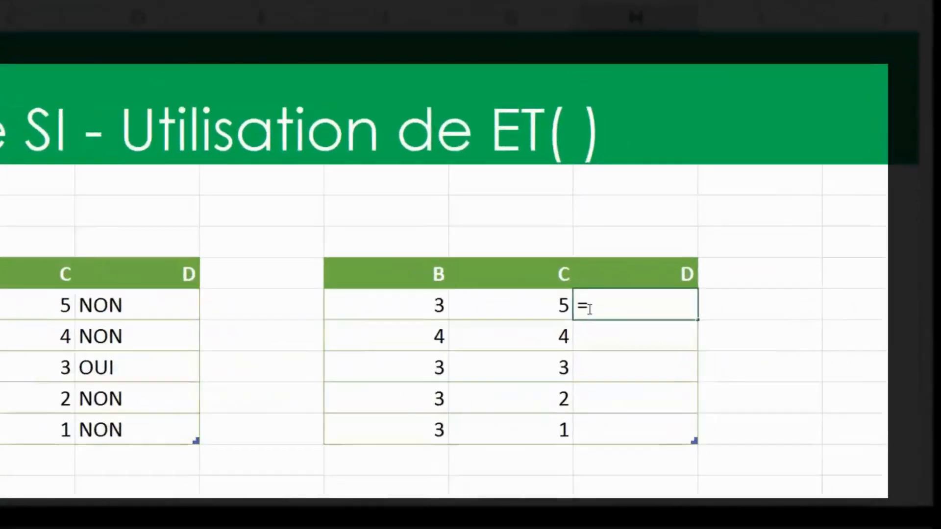
{"action": "type", "text": "I"}
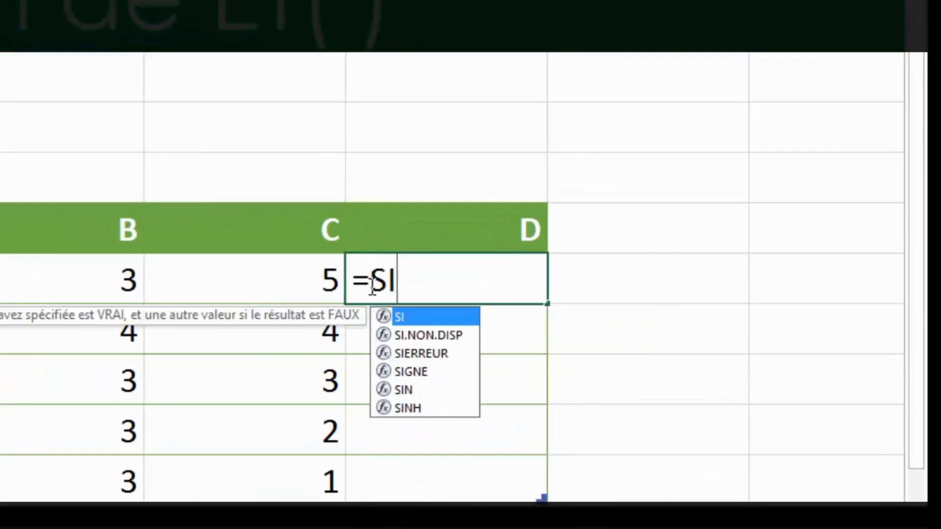
{"action": "type", "text": "(ET"}
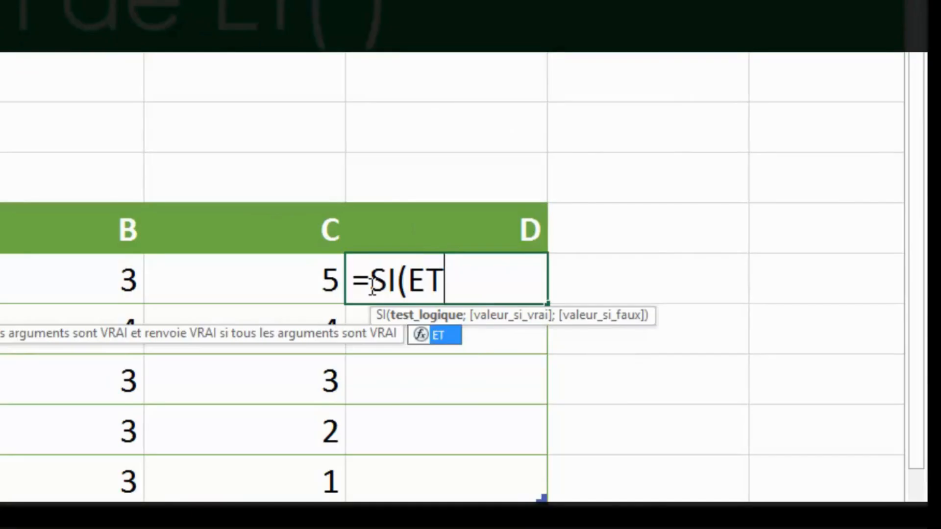
{"action": "type", "text": "("}
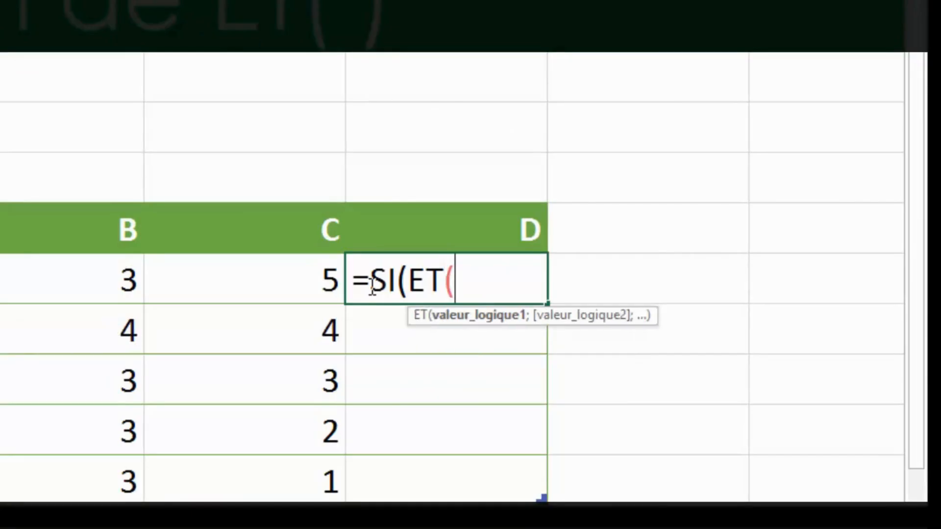
{"action": "type", "text": "B"}
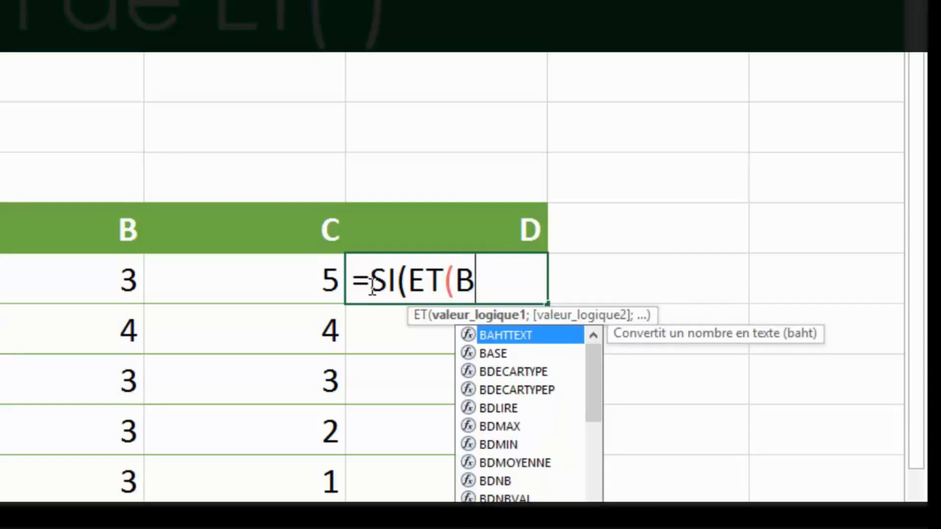
{"action": "key", "text": "BackSpace"}
{"action": "type", "text": "F"}
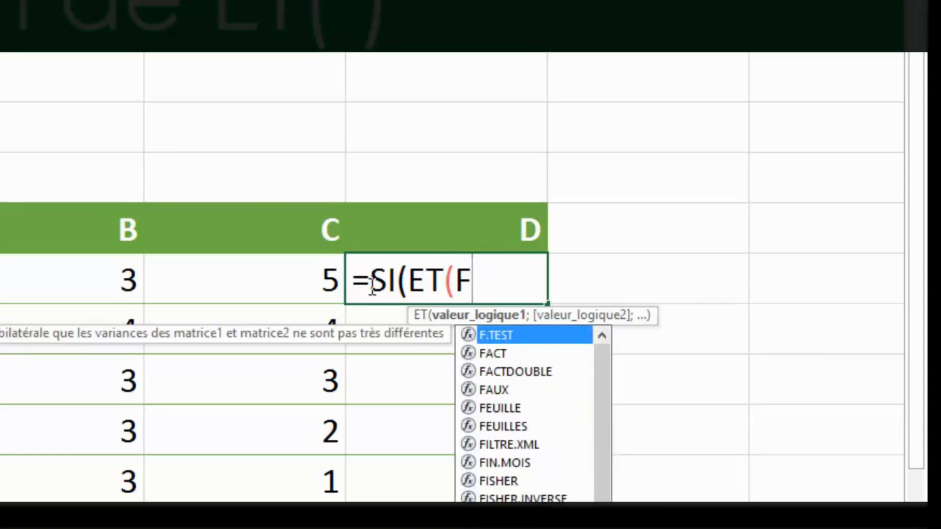
{"action": "type", "text": "6"}
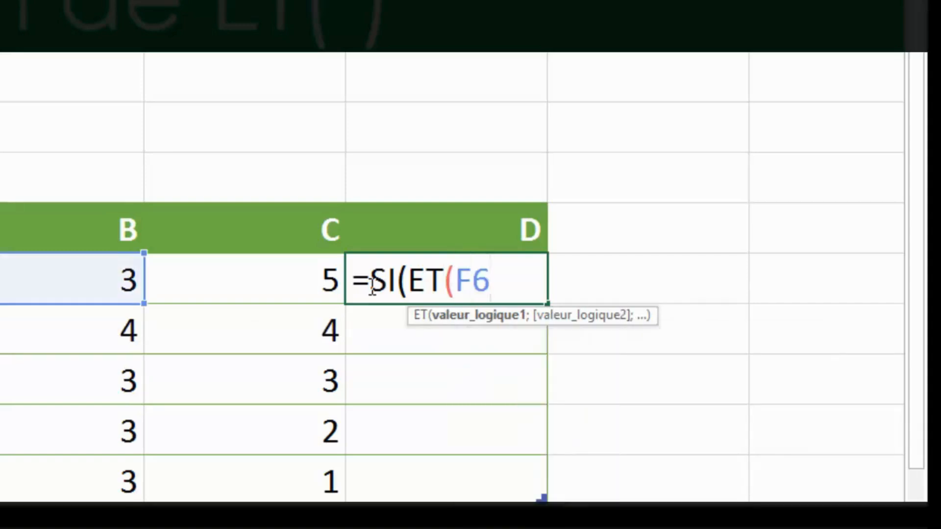
{"action": "type", "text": ":"}
{"action": "key", "text": "BackSpace"}
{"action": "type", "text": "=3;G6=3"}
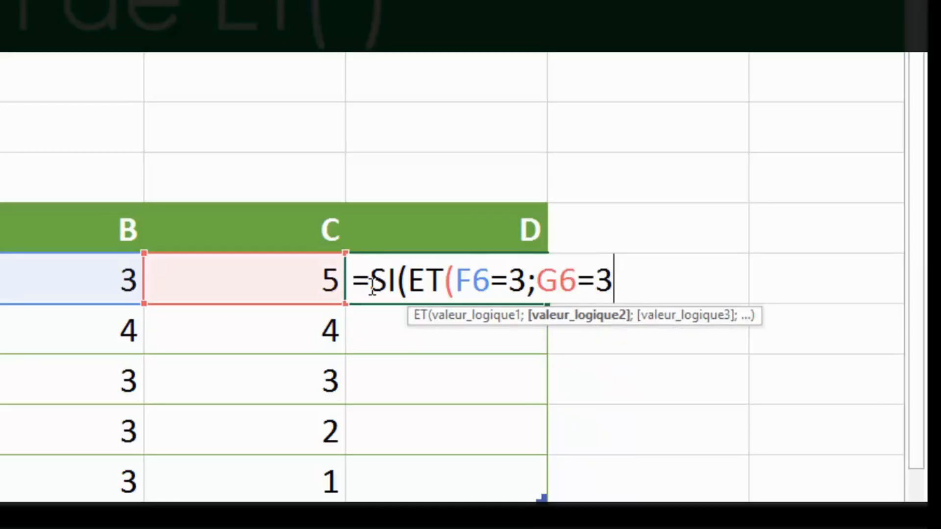
{"action": "type", "text": ")"}
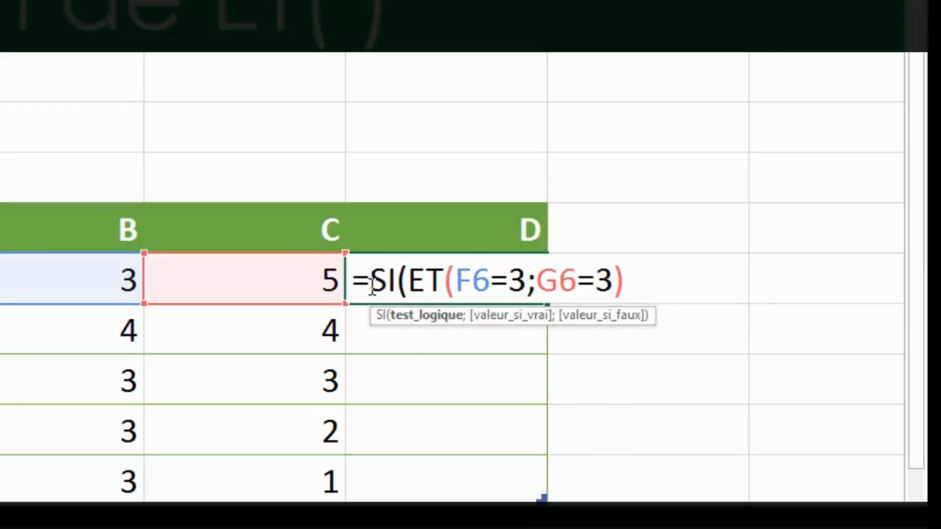
- Finish the H6 formula with "OUI" if true and "NON" if false, and fill it down to H10
{"action": "type", "text": ";"}
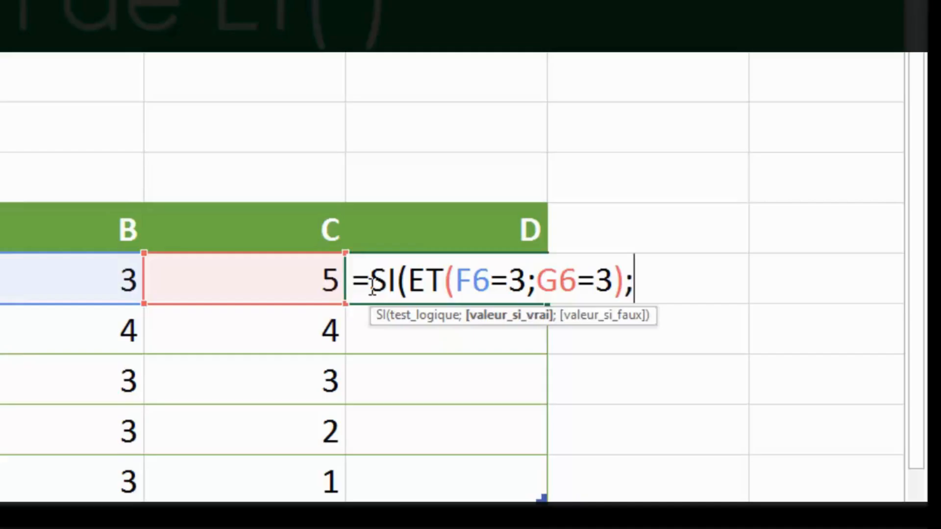
{"action": "type", "text": "\"OUI\";\"NON\")"}
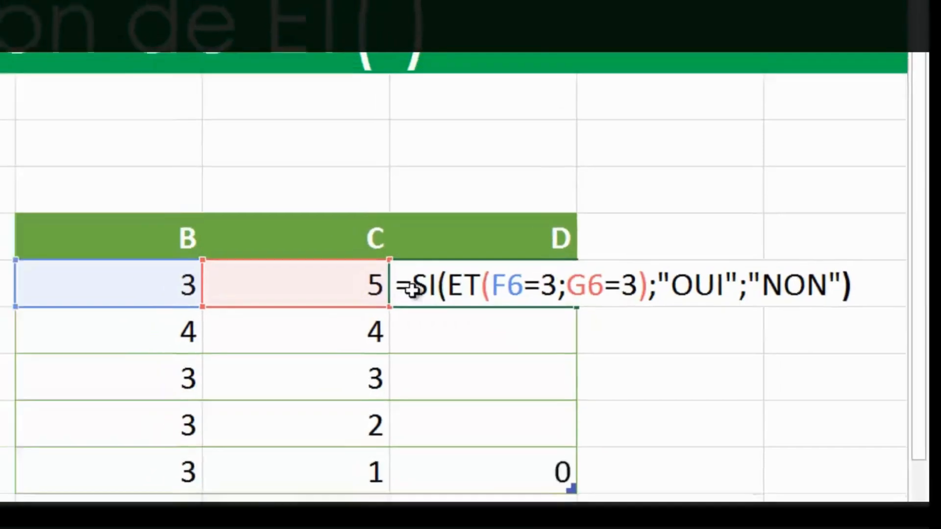
{"action": "key", "text": "Return"}
{"action": "left_click", "coordinate": [442, 291]}
{"action": "left_click_drag", "start_coordinate": [768, 328], "coordinate": [766, 415]}
- Compare the formula results in H6 and H8 with the values in F8 and G8
{"action": "left_click", "coordinate": [743, 357]}
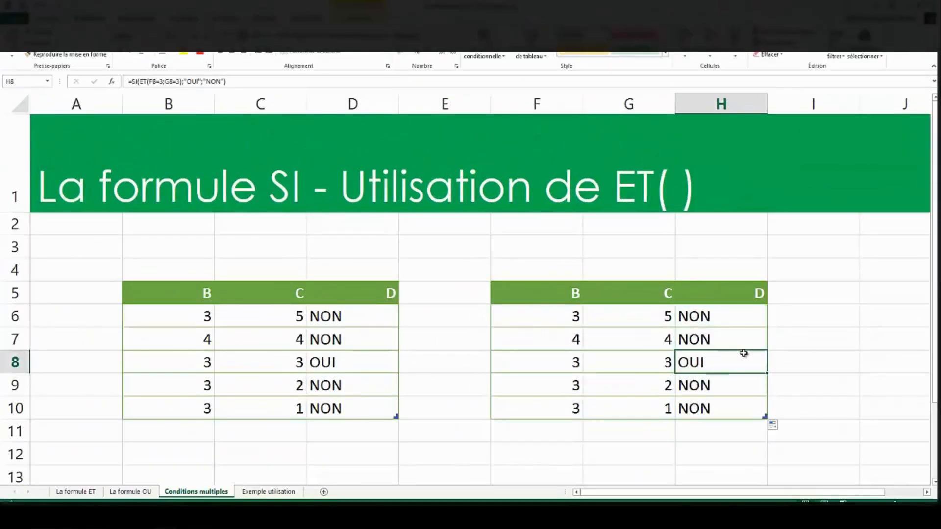
{"action": "left_click", "coordinate": [739, 322]}
{"action": "left_click", "coordinate": [720, 358]}
{"action": "left_click_drag", "start_coordinate": [644, 362], "coordinate": [558, 361]}
{"action": "left_click", "coordinate": [607, 364]}
- Test the row 10 formula by setting G10 to 3, and put G10 back to 1
{"action": "left_click", "coordinate": [625, 411]}
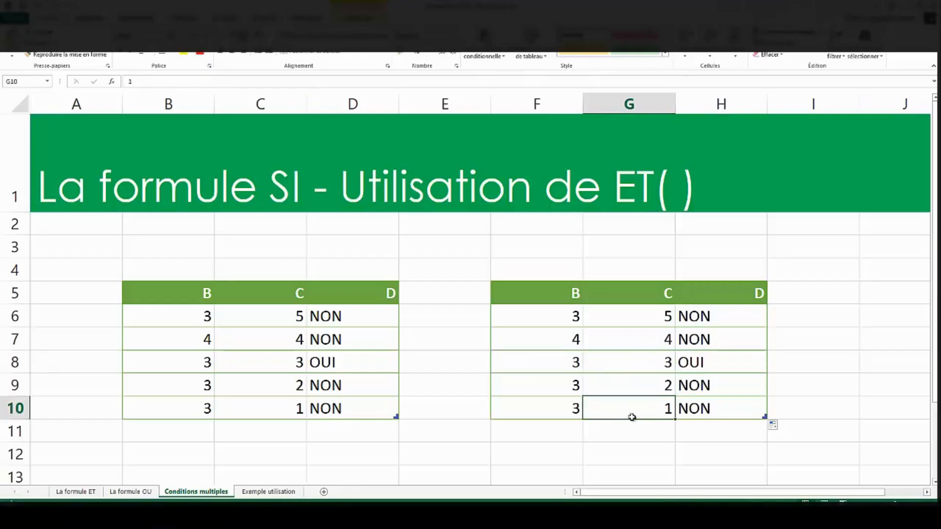
{"action": "type", "text": "3"}
{"action": "key", "text": "Return"}
{"action": "left_click", "coordinate": [679, 415]}
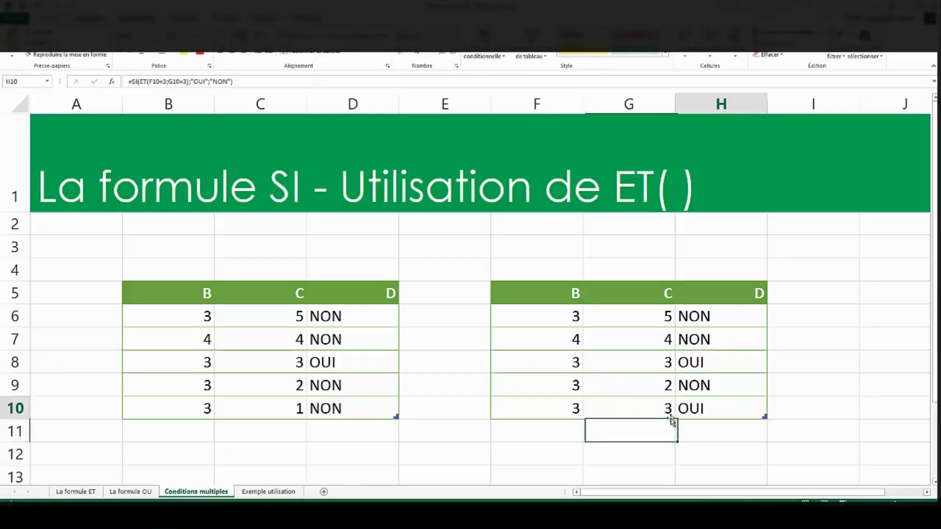
{"action": "left_click", "coordinate": [646, 410]}
{"action": "type", "text": "1"}
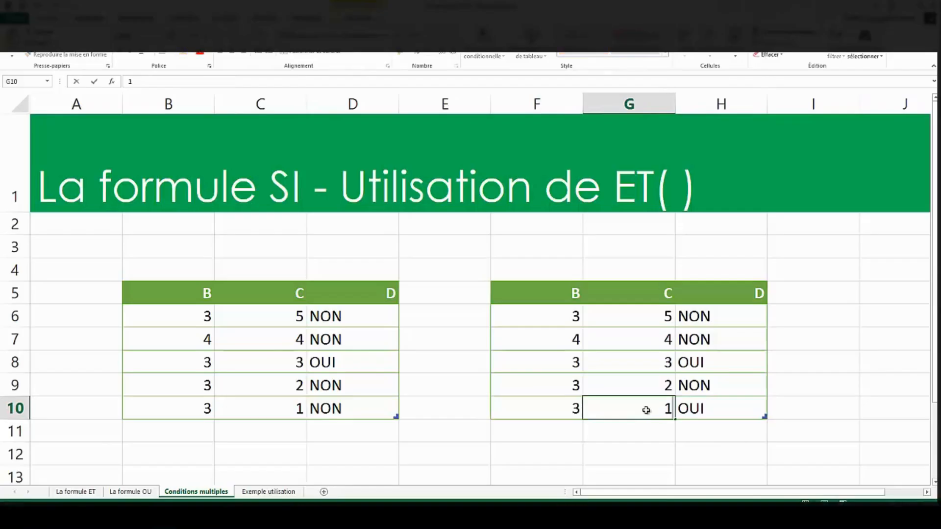
{"action": "key", "text": "Return"}
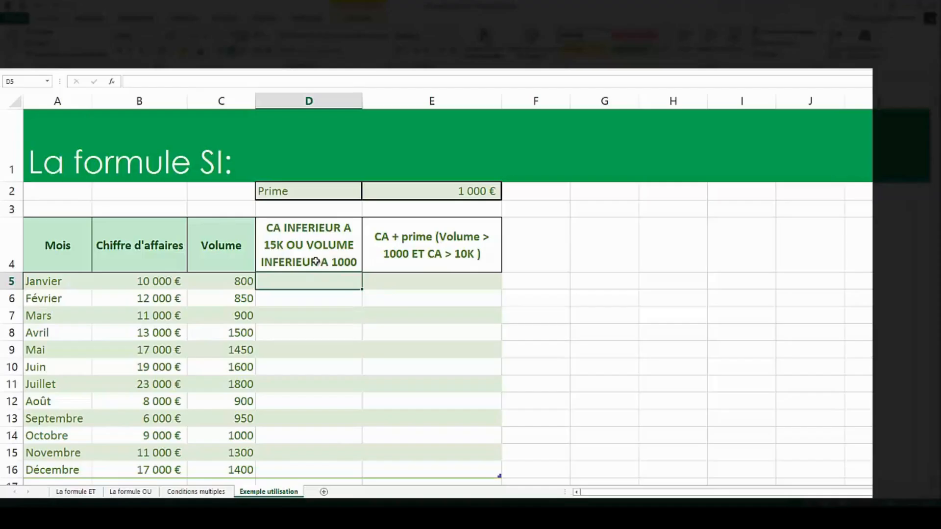
- Review the turnover and volume columns and the criteria header in D4 on the Exemple utilisation sheet
{"action": "left_click", "coordinate": [134, 255]}
{"action": "left_click", "coordinate": [205, 251]}
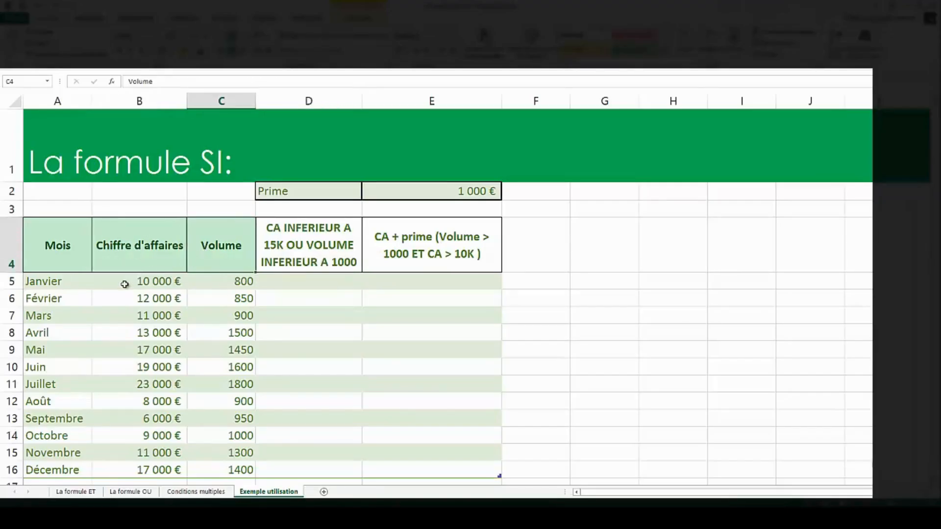
{"action": "left_click", "coordinate": [55, 281]}
{"action": "left_click", "coordinate": [280, 280]}
{"action": "left_click", "coordinate": [293, 257]}
- Start an SI formula in D5 with a nested OU function as its logical test
{"action": "left_click", "coordinate": [292, 280]}
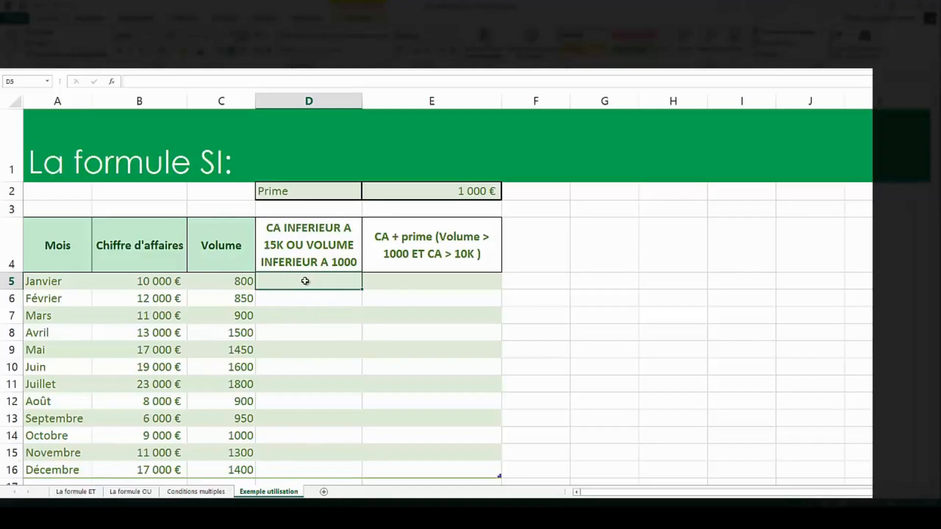
{"action": "type", "text": "=SI"}
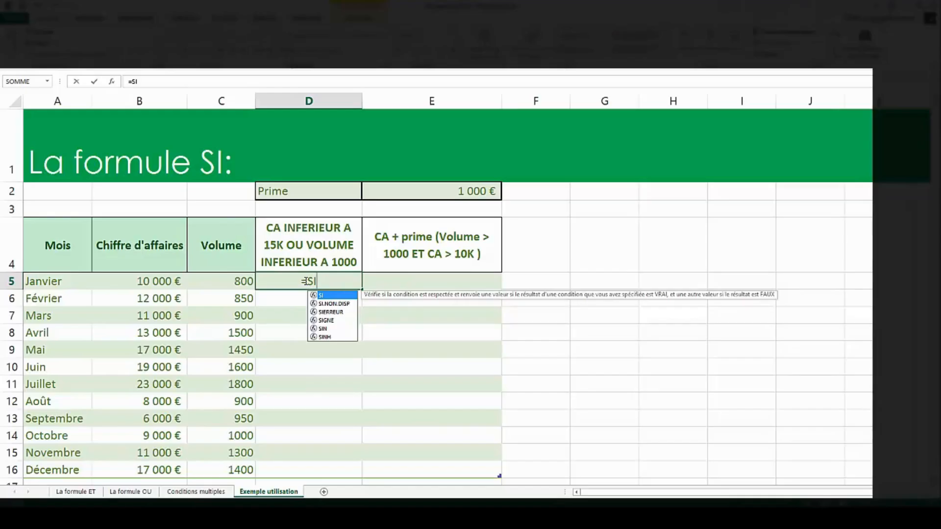
{"action": "type", "text": "("}
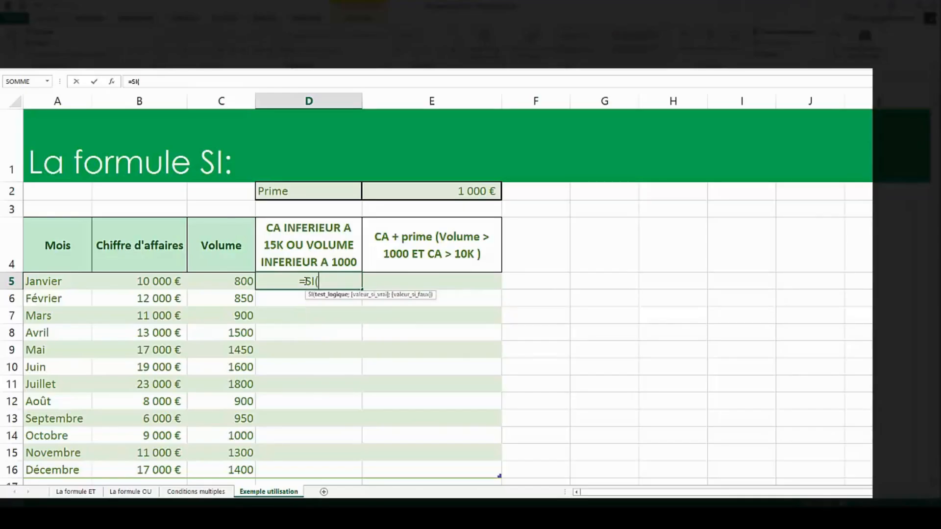
{"action": "type", "text": "OU"}
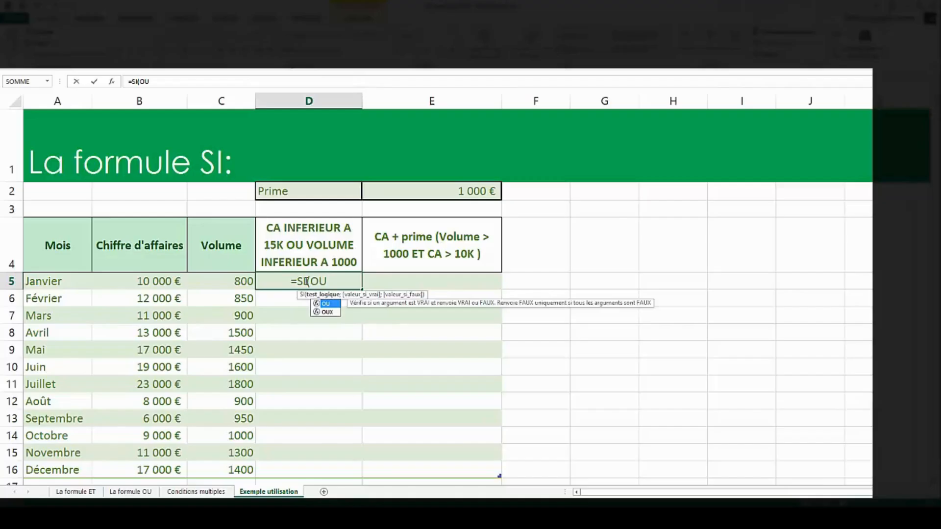
{"action": "type", "text": "("}
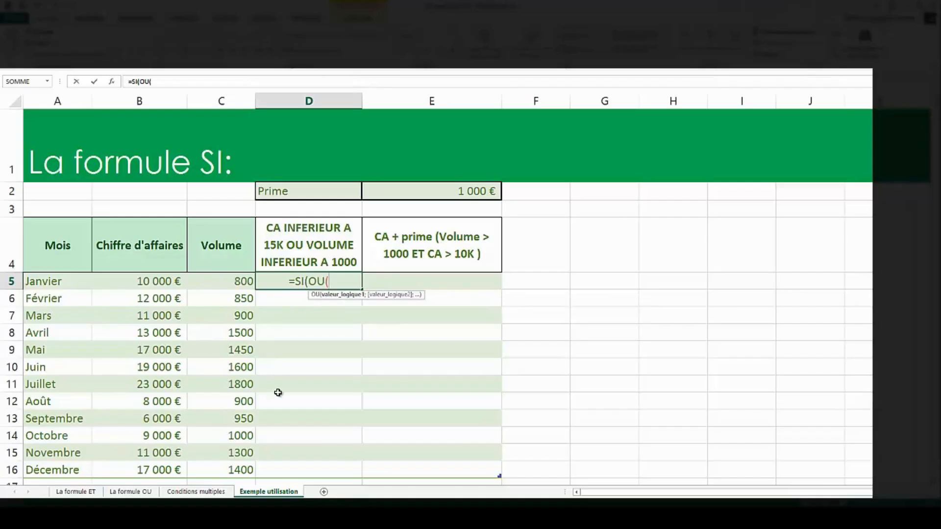
{"action": "left_click", "coordinate": [157, 277]}
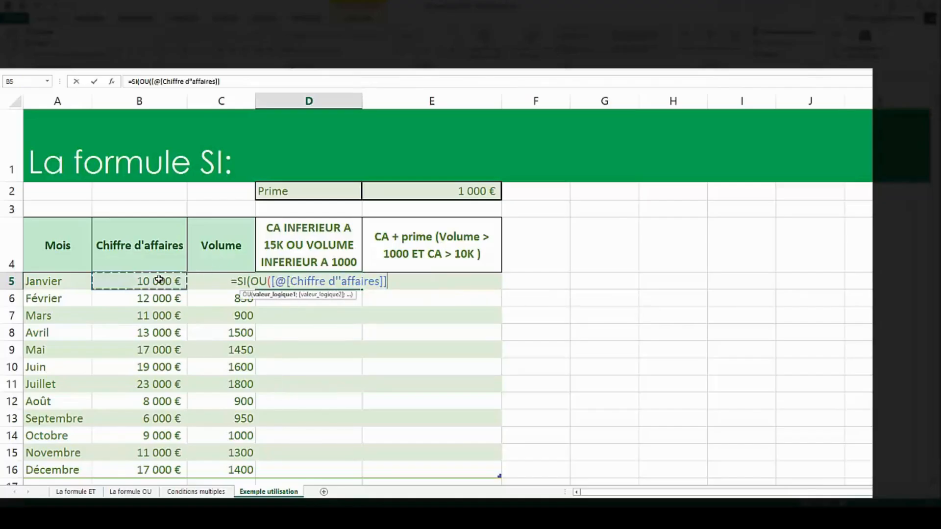
{"action": "key", "text": "BackSpace"}
{"action": "key", "text": "BackSpace"}
{"action": "key", "text": "BackSpace"}
{"action": "key", "text": "BackSpace"}
{"action": "key", "text": "BackSpace"}
{"action": "key", "text": "BackSpace"}
{"action": "key", "text": "BackSpace"}
{"action": "key", "text": "BackSpace"}
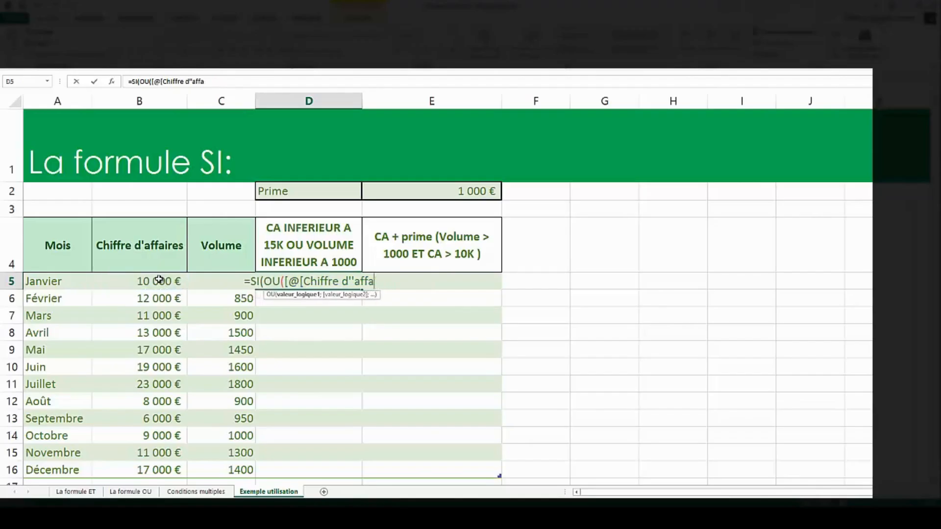
{"action": "key", "text": "BackSpace"}
{"action": "key", "text": "BackSpace"}
{"action": "key", "text": "BackSpace"}
{"action": "key", "text": "BackSpace"}
{"action": "key", "text": "BackSpace"}
{"action": "key", "text": "BackSpace"}
{"action": "key", "text": "BackSpace"}
{"action": "key", "text": "BackSpace"}
{"action": "key", "text": "BackSpace"}
{"action": "key", "text": "BackSpace"}
{"action": "key", "text": "BackSpace"}
{"action": "key", "text": "BackSpace"}
{"action": "key", "text": "BackSpace"}
{"action": "key", "text": "BackSpace"}
{"action": "key", "text": "BackSpace"}
{"action": "key", "text": "BackSpace"}
{"action": "key", "text": "BackSpace"}
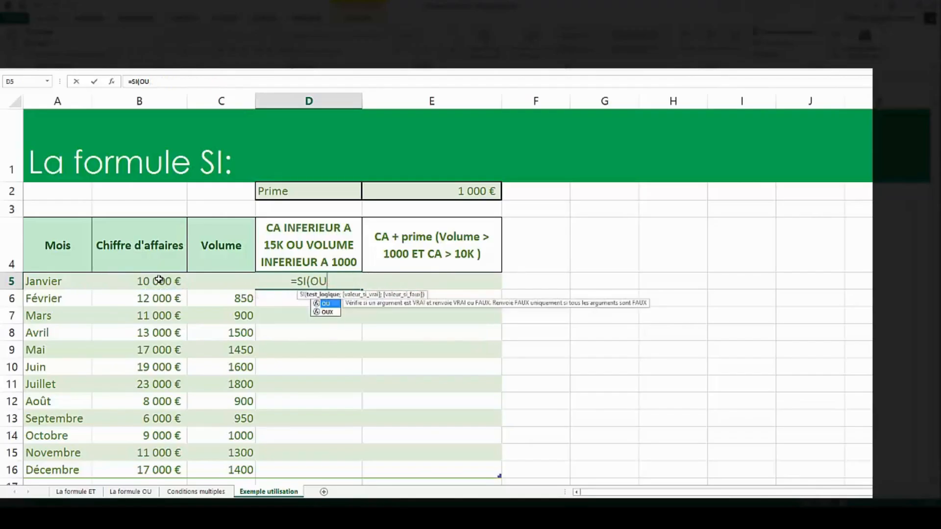
- Fill the OU test in the D5 formula with the conditions B5<15000 and C5<1000, and close the function
{"action": "type", "text": "(B5"}
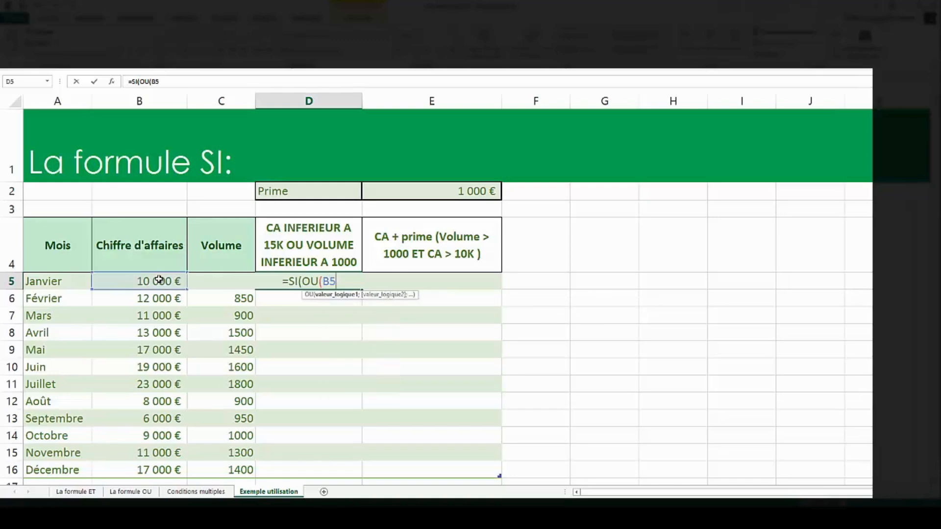
{"action": "type", "text": "="}
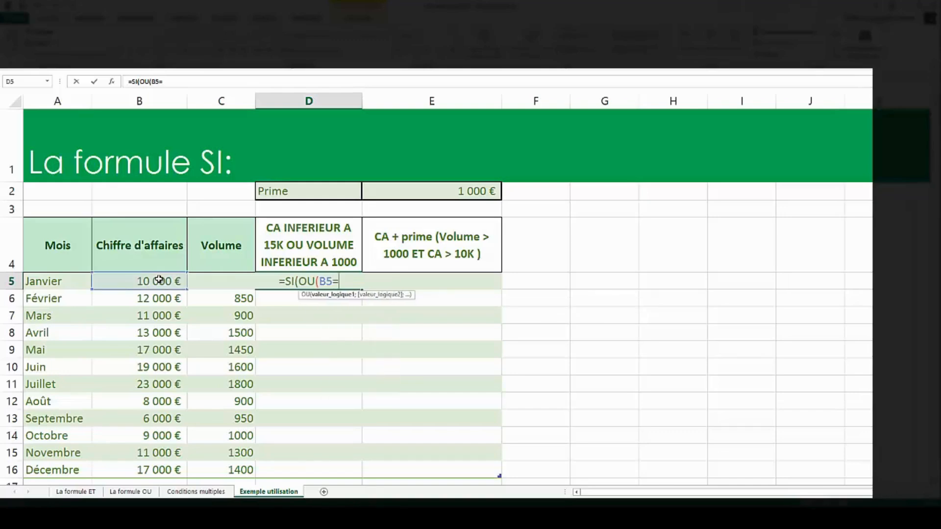
{"action": "key", "text": "BackSpace"}
{"action": "type", "text": "<150"}
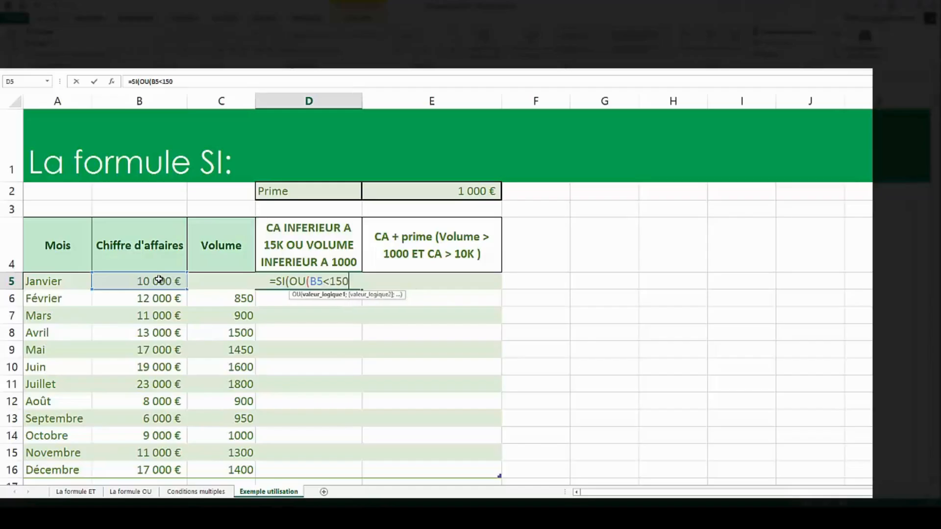
{"action": "type", "text": "00;"}
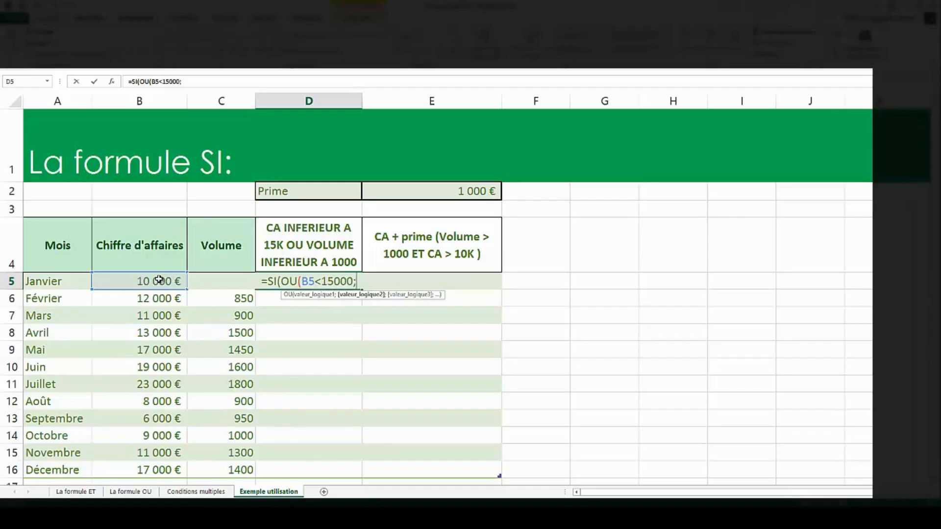
{"action": "type", "text": "C5"}
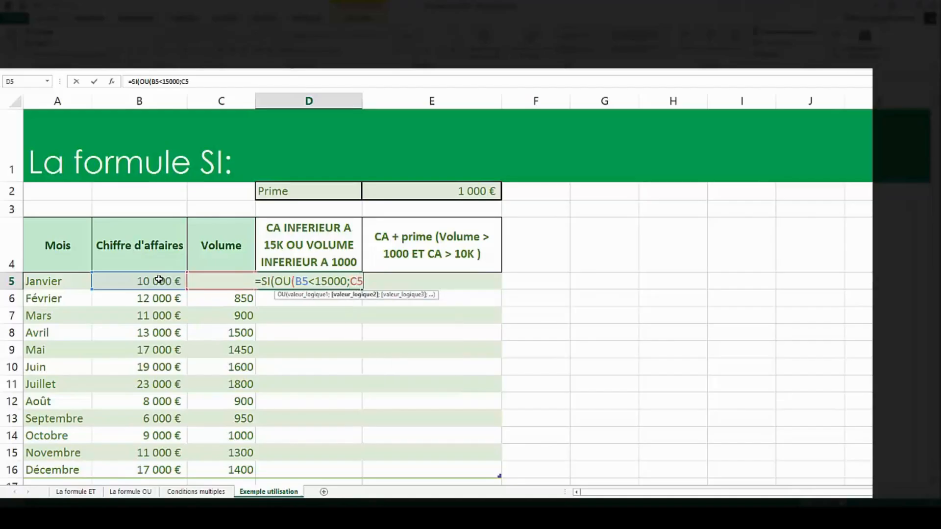
{"action": "type", "text": "<1000"}
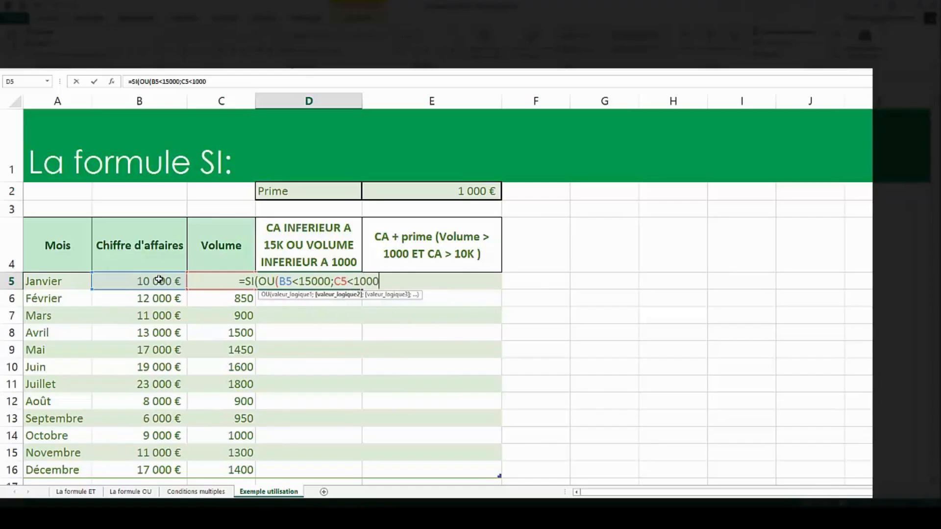
{"action": "type", "text": ")"}
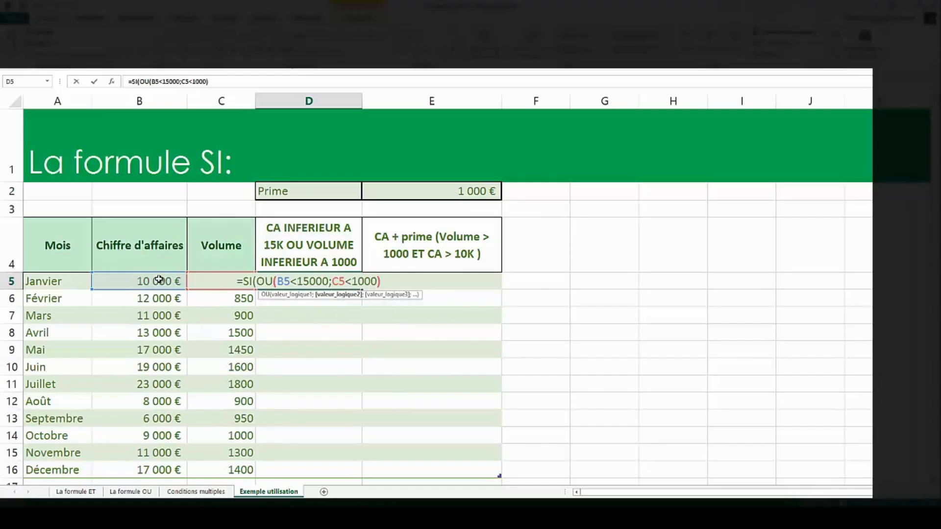
- Complete the D5 formula to return "X" when the OU test is true and "-" otherwise, and enter it
{"action": "type", "text": ";"}
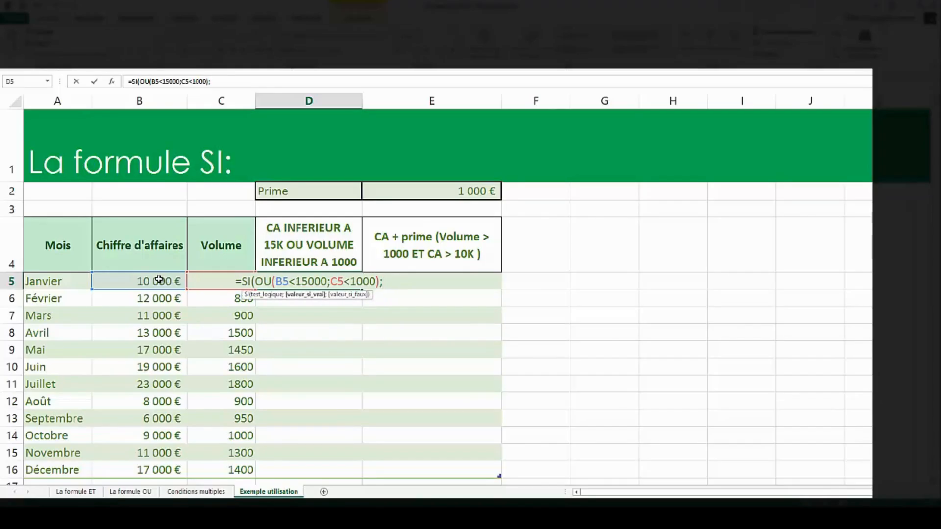
{"action": "type", "text": "\"X\";\"-\")"}
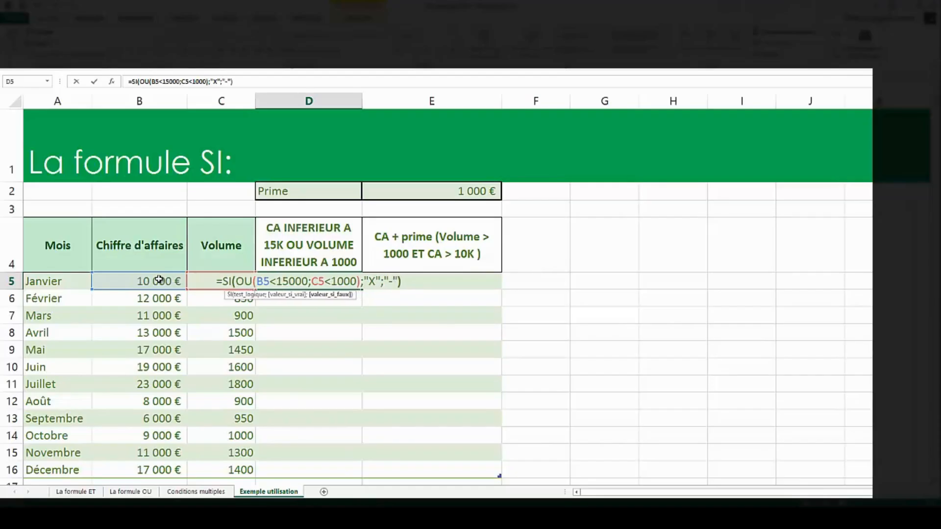
{"action": "key", "text": "Return"}
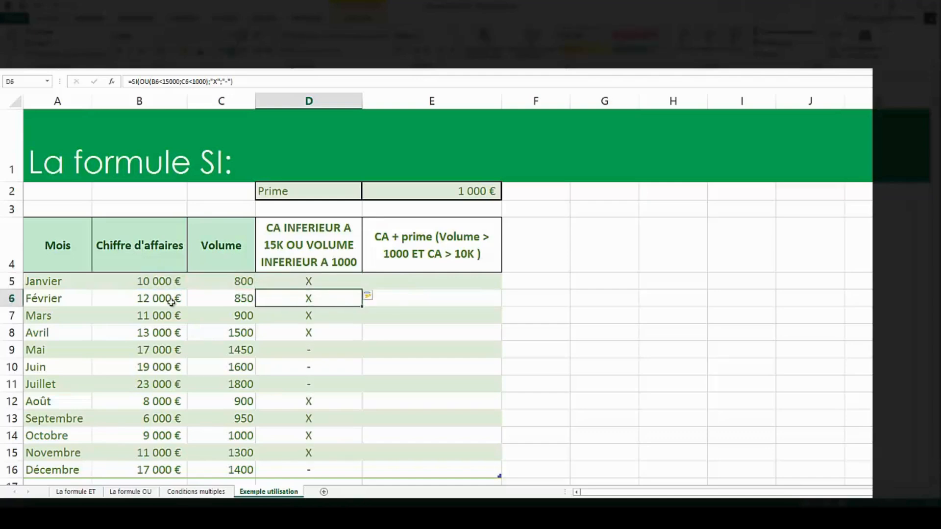
- Compare the column D results for April through July with the turnover and volume values, including B9 and C9
{"action": "left_click", "coordinate": [315, 336]}
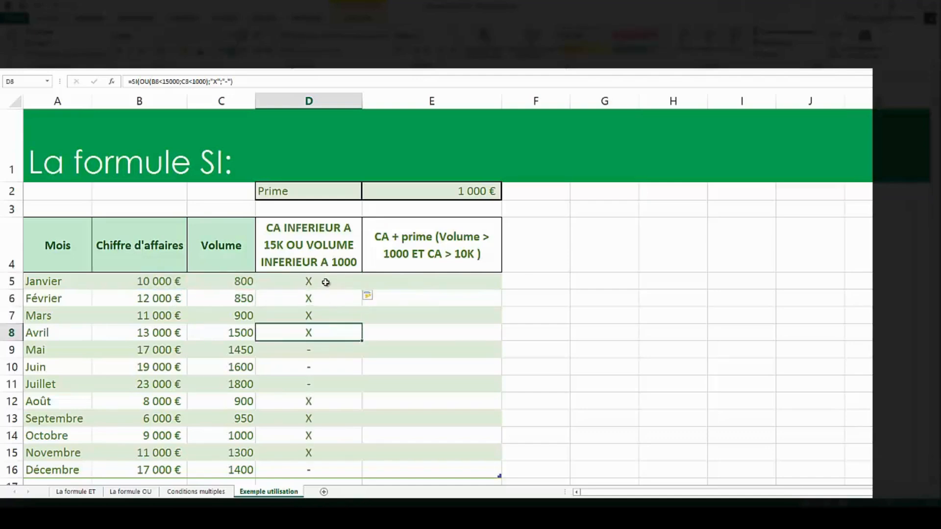
{"action": "left_click", "coordinate": [319, 349]}
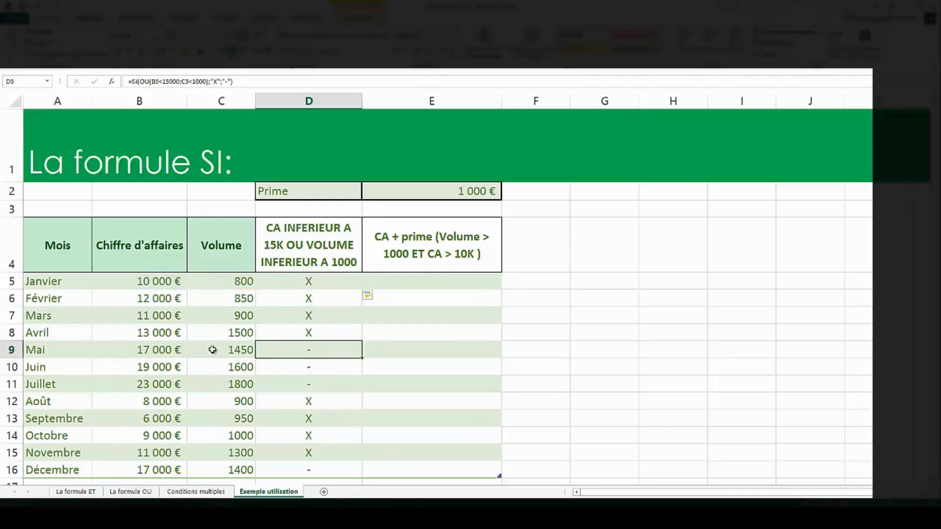
{"action": "left_click", "coordinate": [172, 354]}
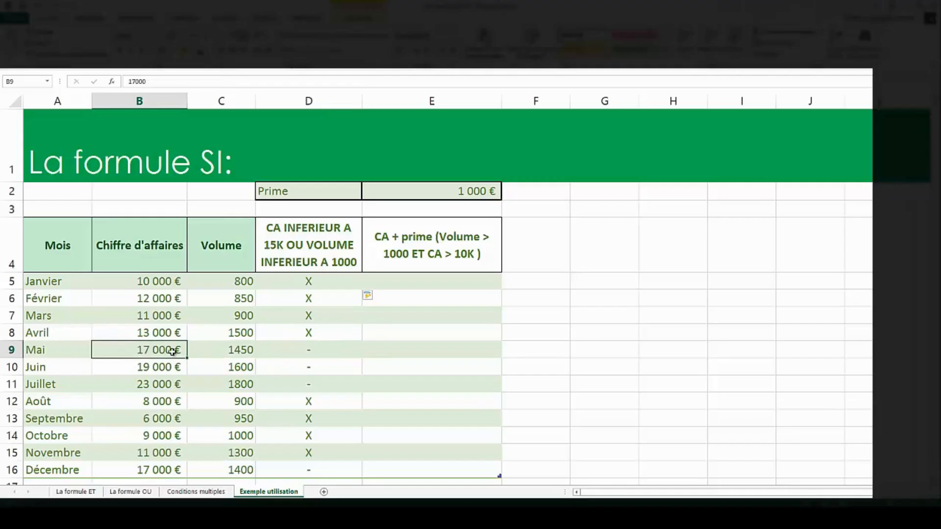
{"action": "left_click", "coordinate": [230, 351]}
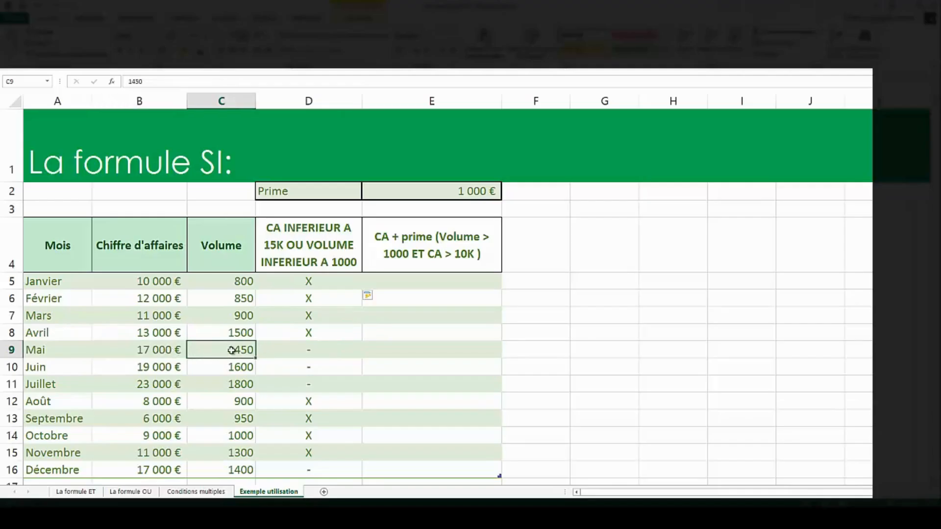
{"action": "left_click", "coordinate": [315, 349]}
{"action": "left_click", "coordinate": [319, 384]}
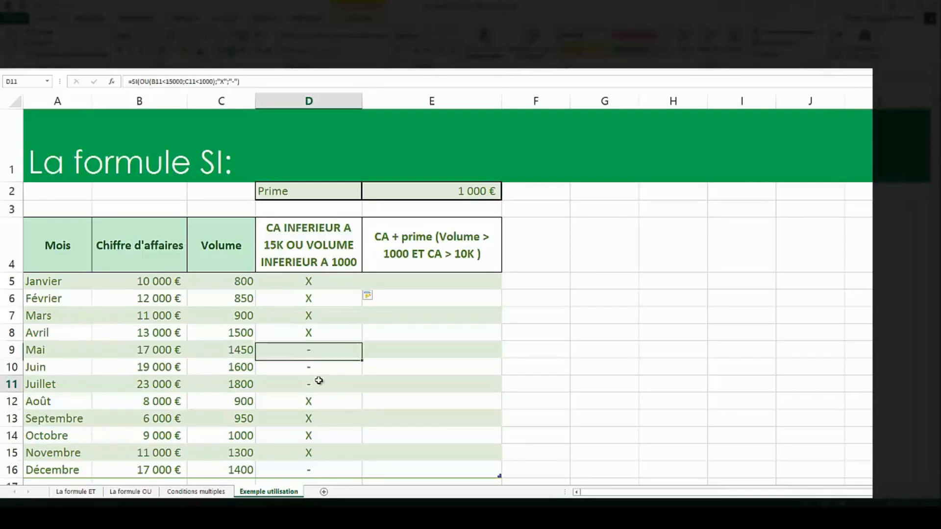
{"action": "left_click", "coordinate": [331, 363]}
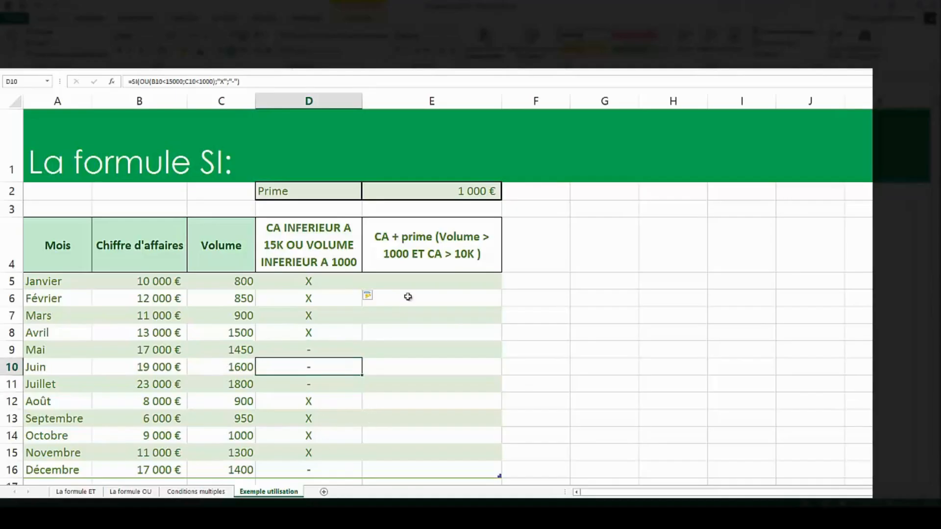
- Start an SI formula in E5 whose logical test is ET(B5>10000;C5>1000)
{"action": "left_click", "coordinate": [406, 284]}
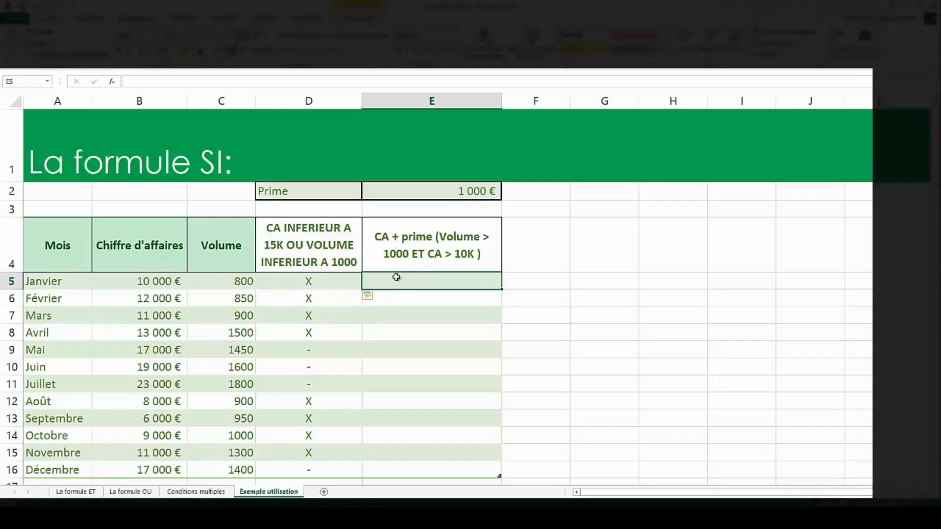
{"action": "type", "text": "=SI"}
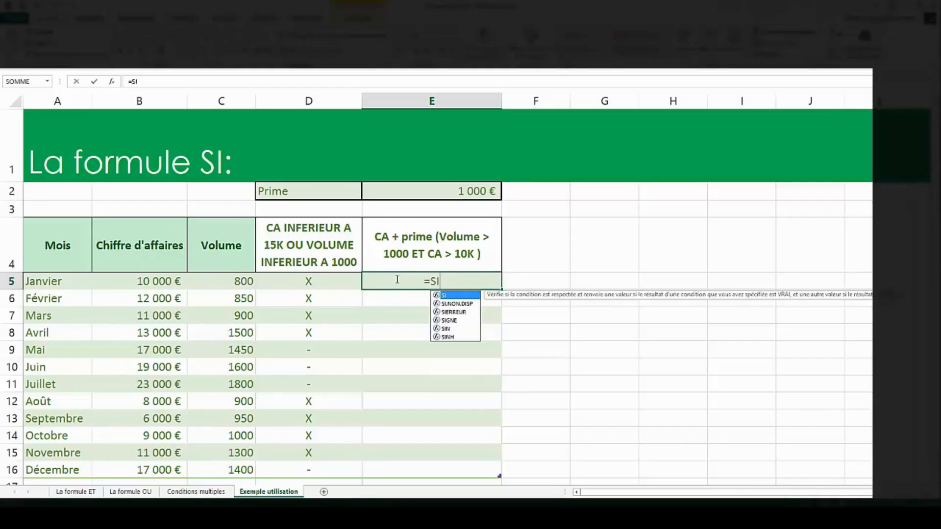
{"action": "type", "text": "(ET("}
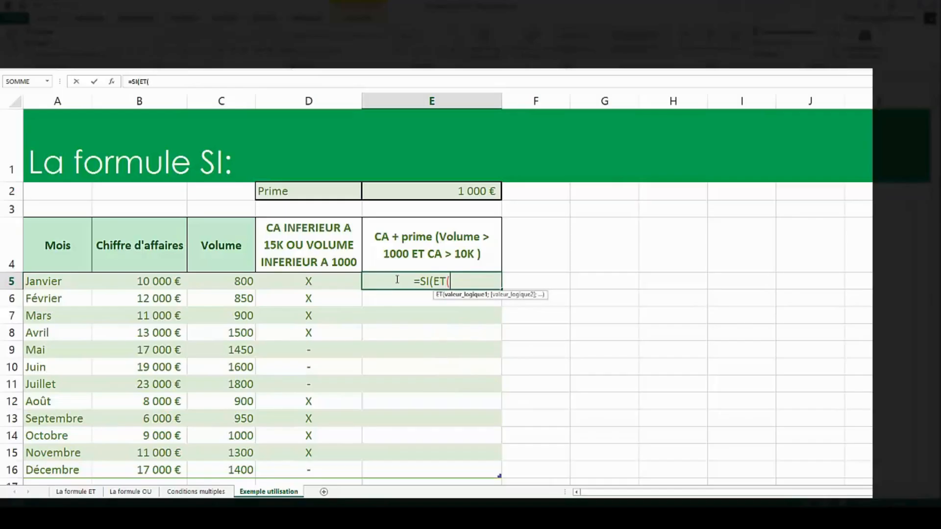
{"action": "type", "text": "B5"}
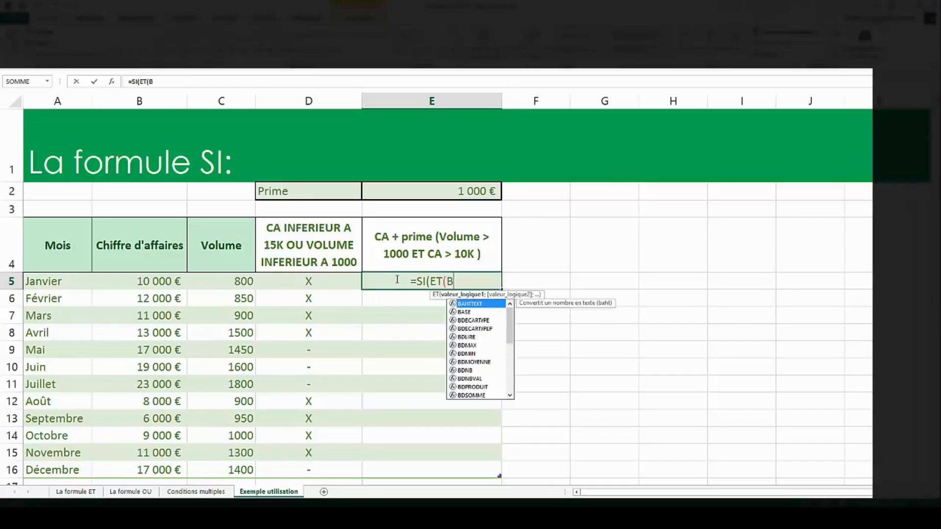
{"action": "type", "text": ">1000"}
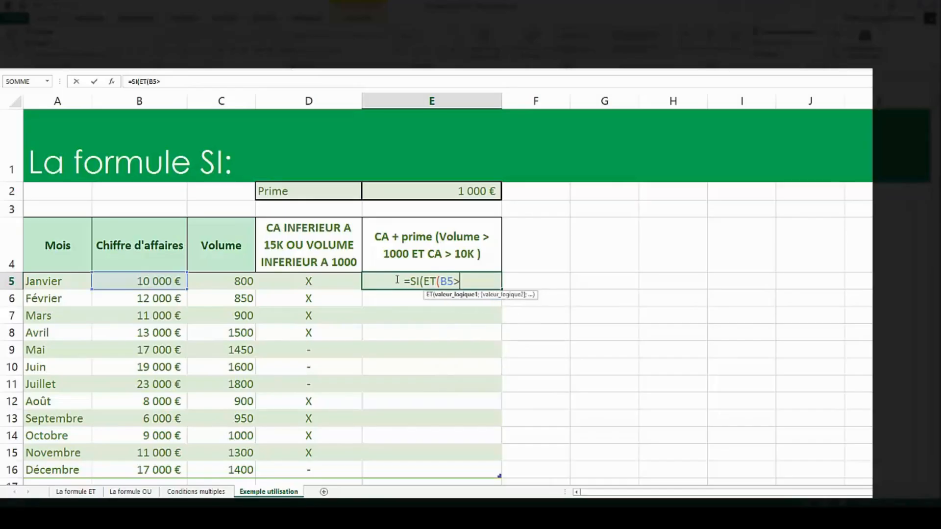
{"action": "type", "text": "0"}
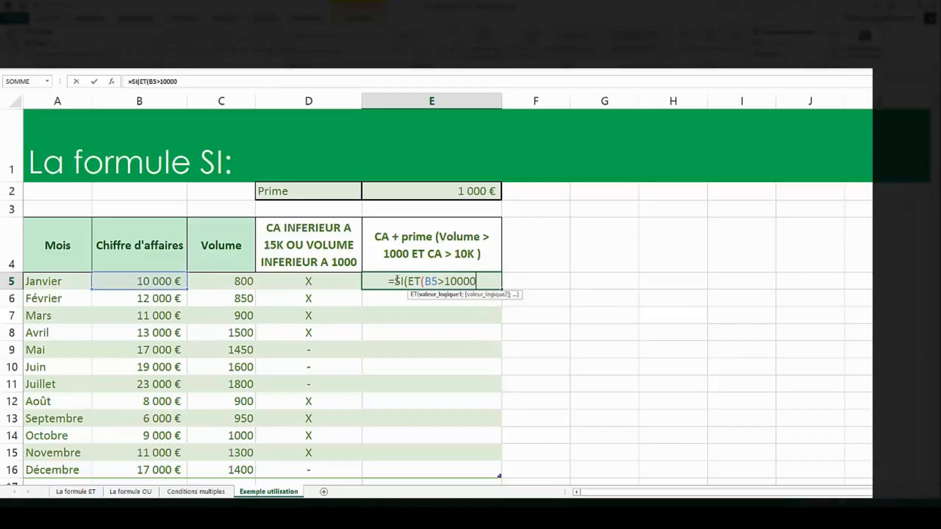
{"action": "type", "text": ";C"}
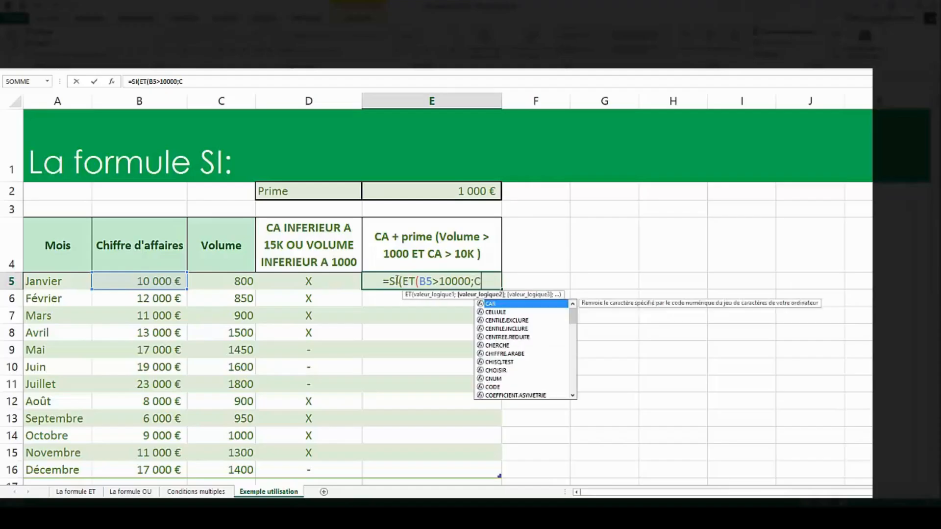
{"action": "type", "text": "5>1000"}
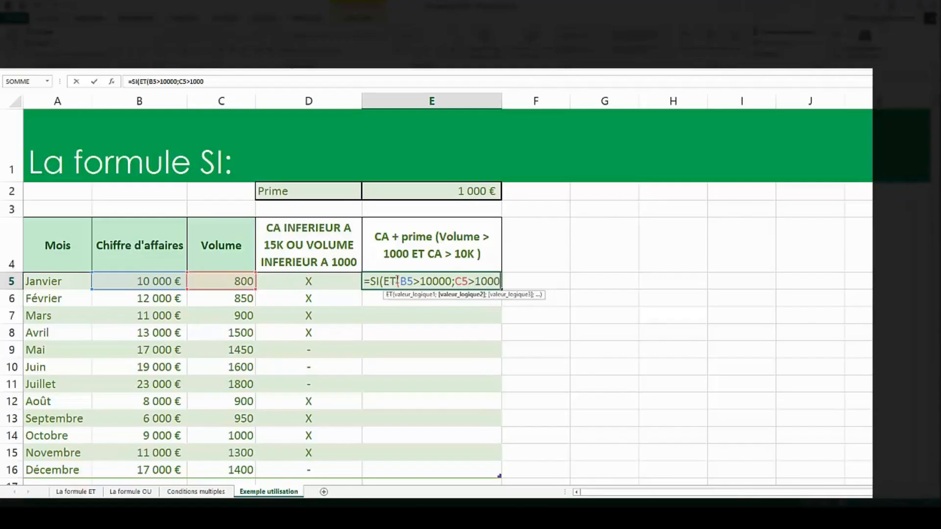
{"action": "type", "text": ")"}
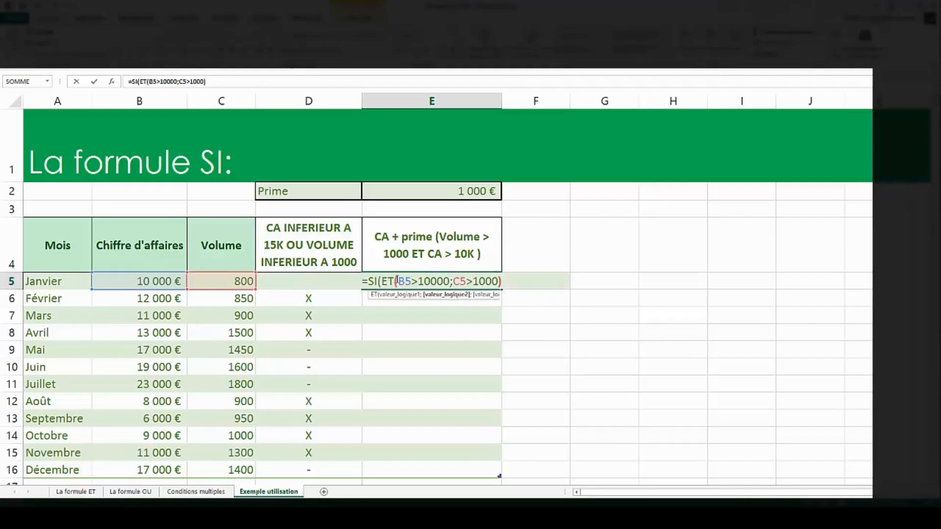
- Make the E5 formula return B5+E2, the turnover plus the Prime cell, when the ET test is true
{"action": "type", "text": ";"}
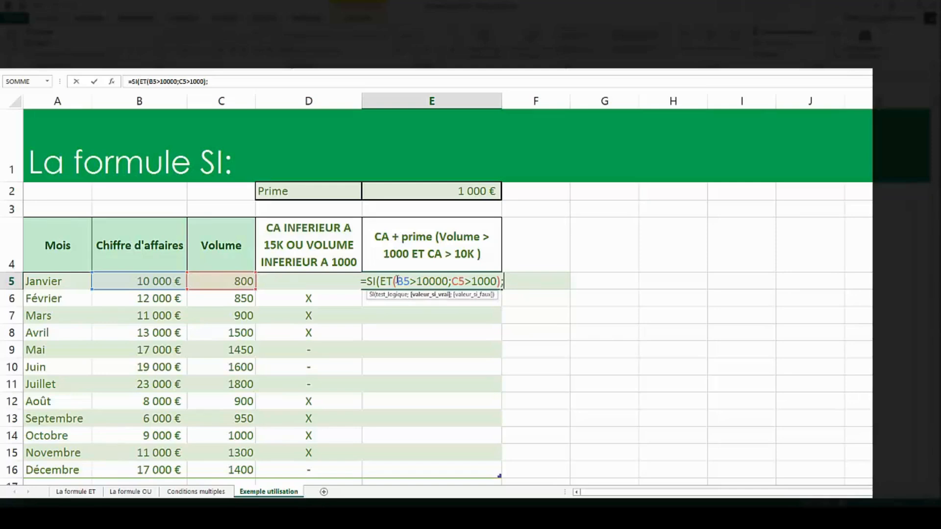
{"action": "type", "text": "B5+"}
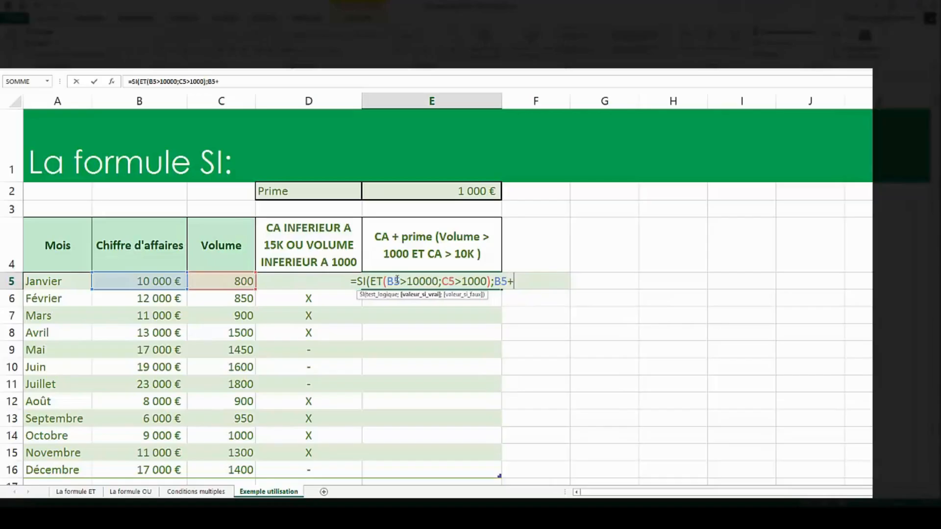
{"action": "type", "text": "1"}
{"action": "key", "text": "BackSpace"}
{"action": "left_click", "coordinate": [469, 193]}
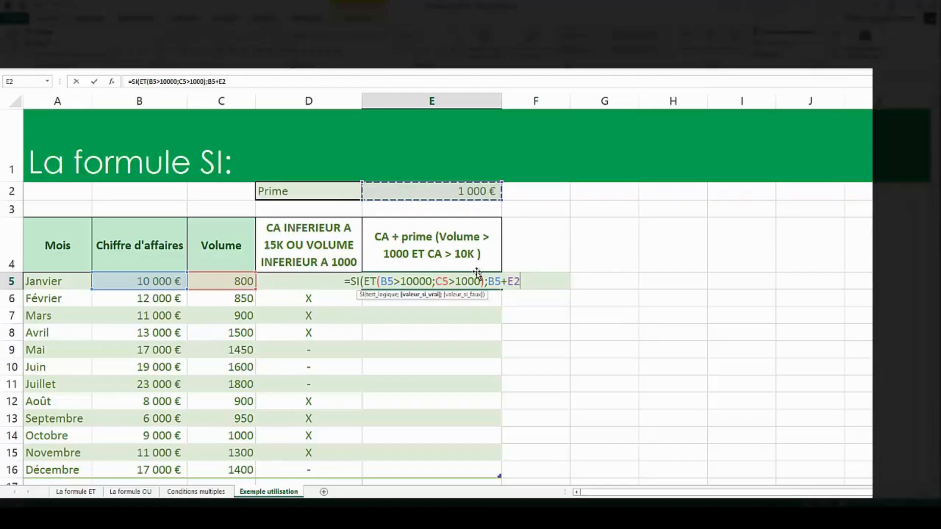
{"action": "type", "text": ";"}
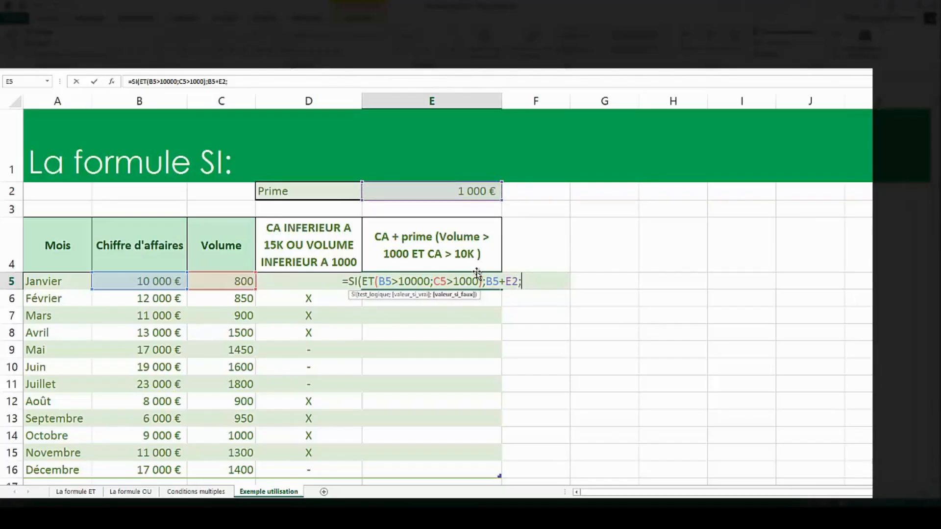
- Set the E5 formula's value if false to the plain reference B5, and enter the formula
{"action": "left_click", "coordinate": [153, 282]}
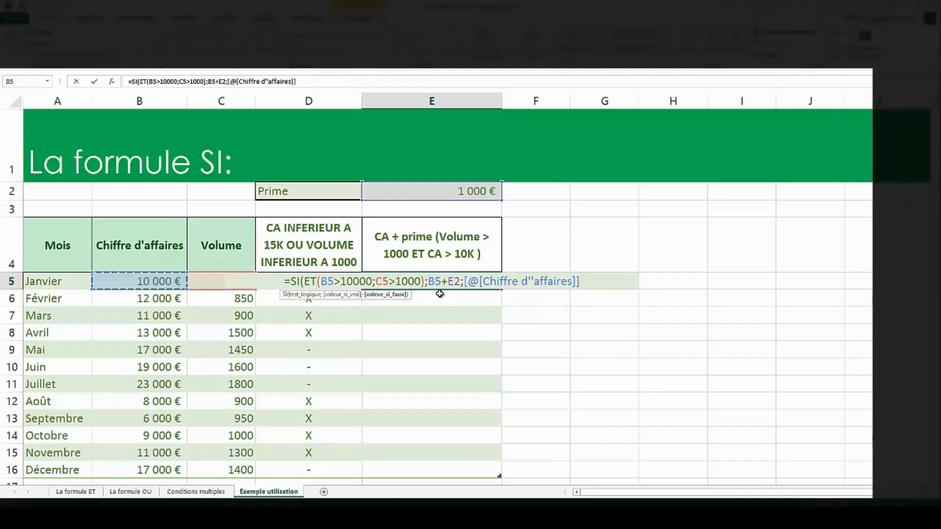
{"action": "left_click_drag", "start_coordinate": [505, 282], "coordinate": [594, 282]}
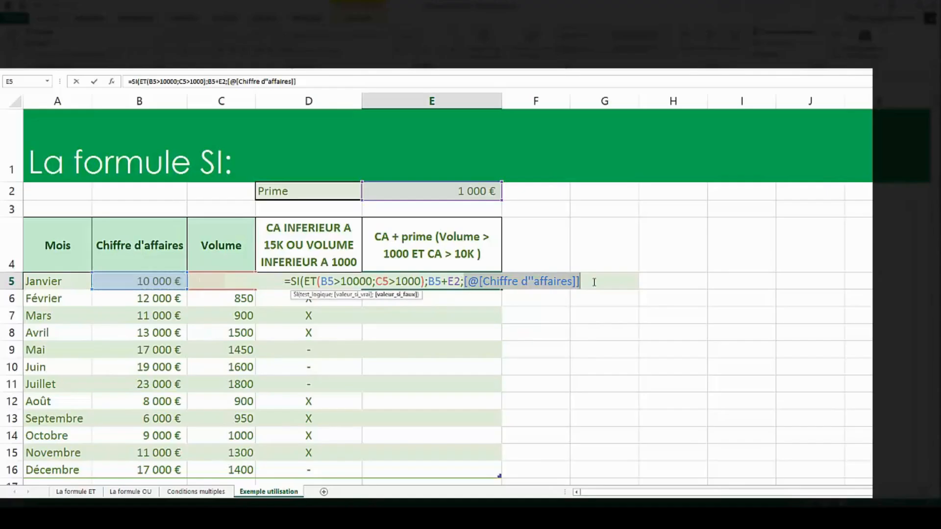
{"action": "type", "text": "B5"}
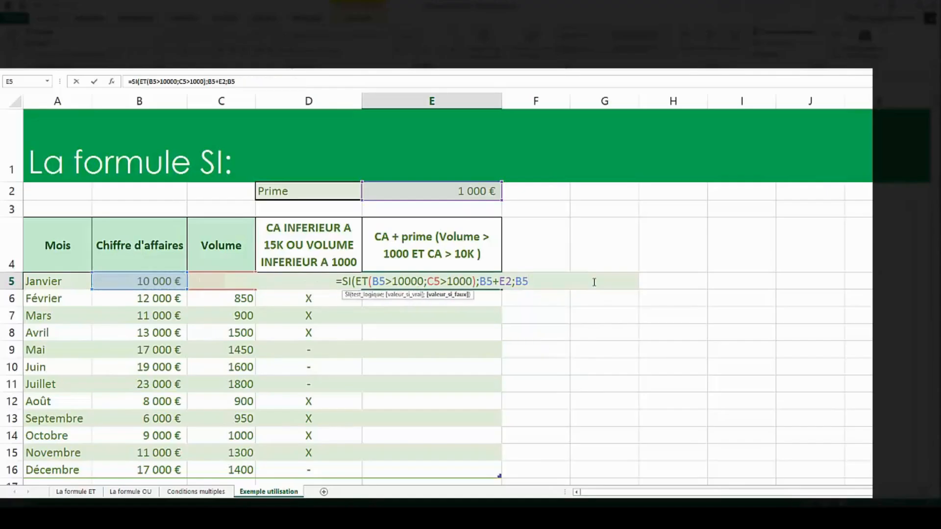
{"action": "type", "text": ")"}
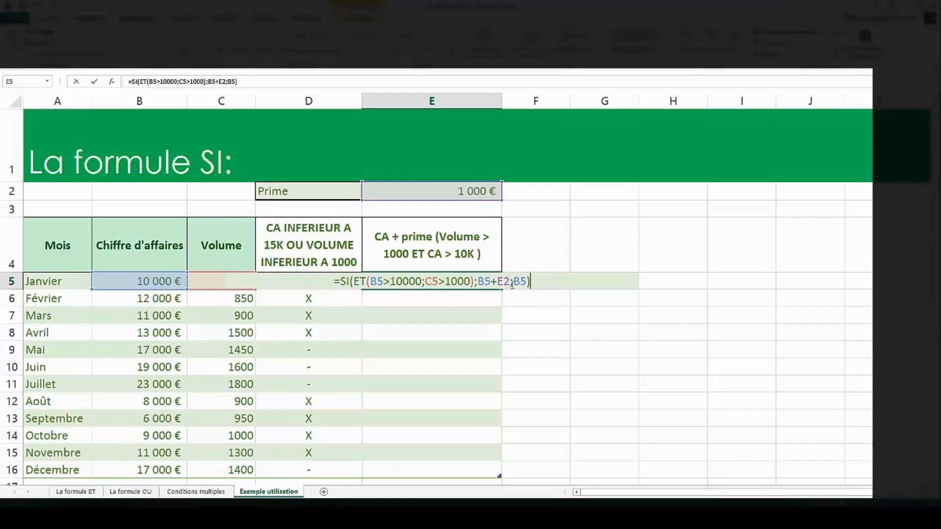
{"action": "key", "text": "Return"}
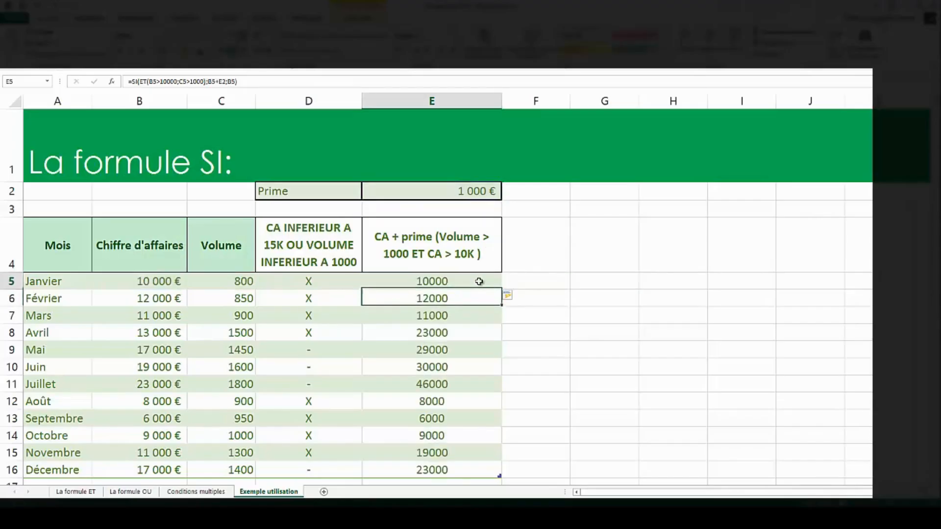
- Inspect the cell references in the E7 and E5 formulas, including the Prime cell reference
{"action": "left_click", "coordinate": [440, 318]}
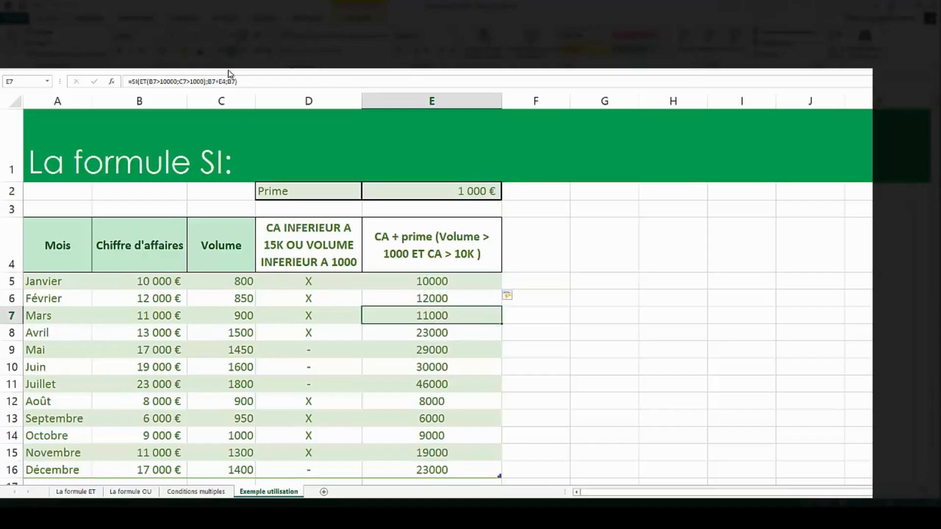
{"action": "left_click", "coordinate": [441, 283]}
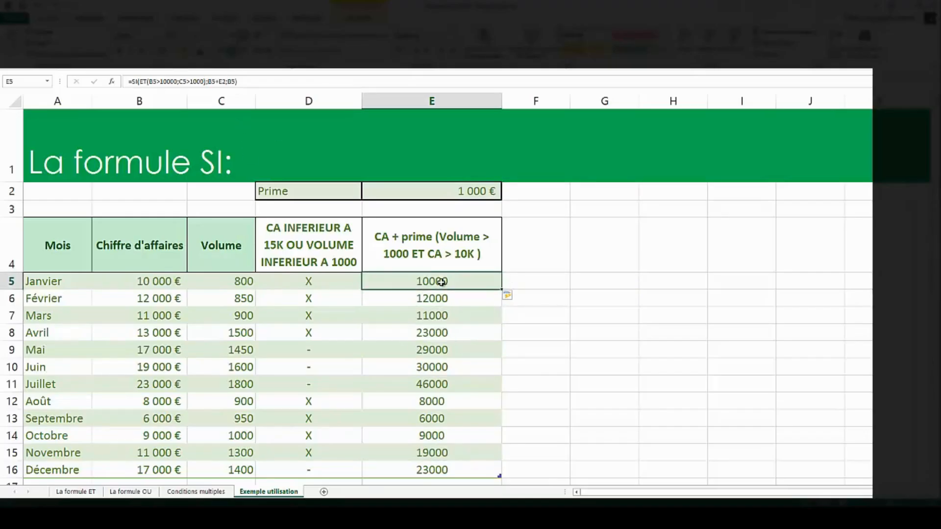
{"action": "double_click", "coordinate": [439, 284]}
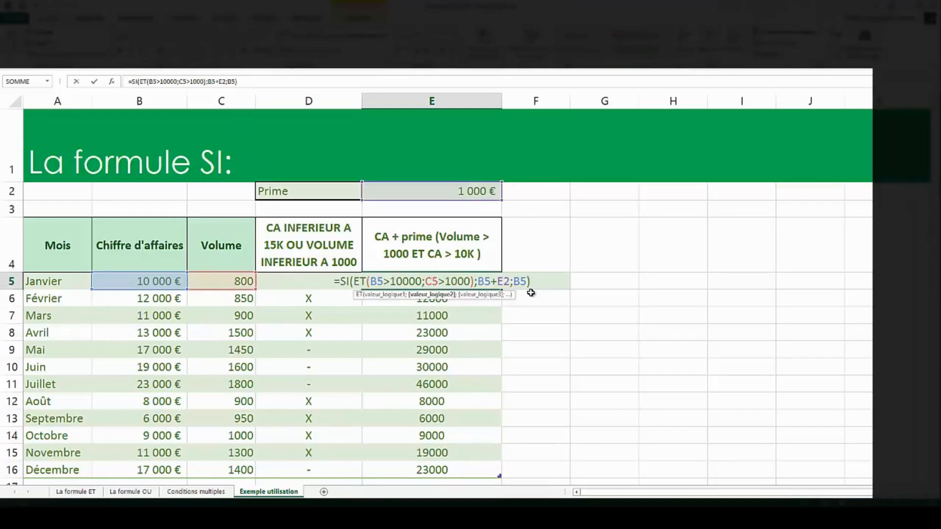
{"action": "left_click", "coordinate": [519, 281]}
{"action": "left_click", "coordinate": [497, 282]}
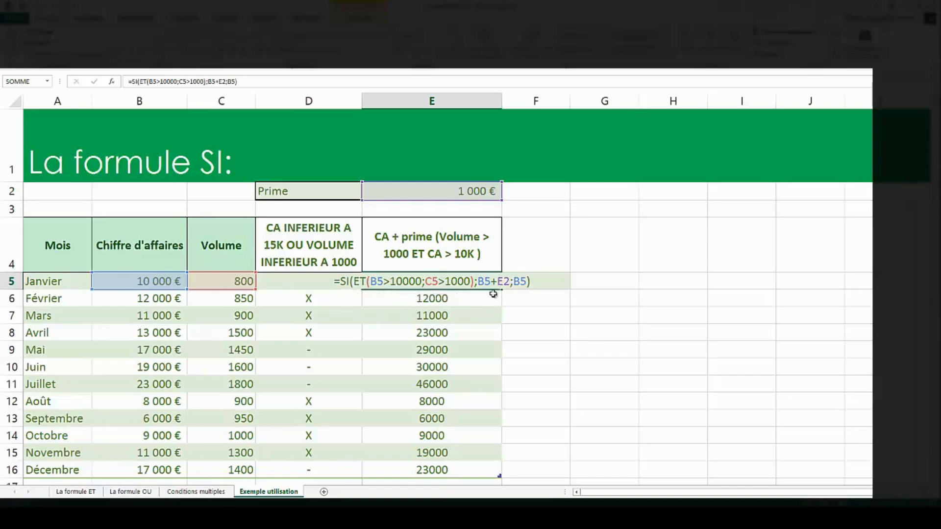
{"action": "key", "text": "Return"}
- Fill the E5 formula down to E16 and check the references of the December formula
{"action": "left_click", "coordinate": [480, 281]}
{"action": "left_click_drag", "start_coordinate": [501, 291], "coordinate": [490, 470]}
{"action": "left_click", "coordinate": [473, 464]}
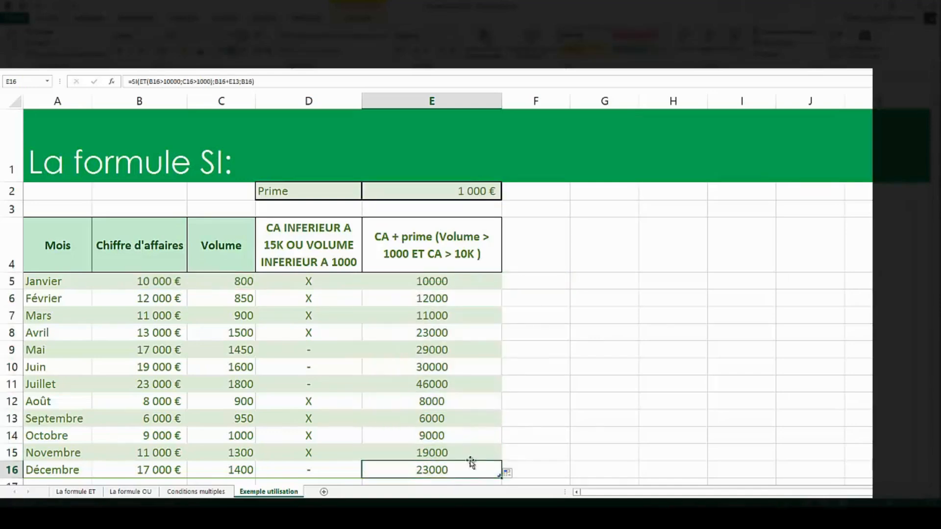
{"action": "double_click", "coordinate": [443, 470]}
{"action": "left_click", "coordinate": [507, 471]}
{"action": "key", "text": "Return"}
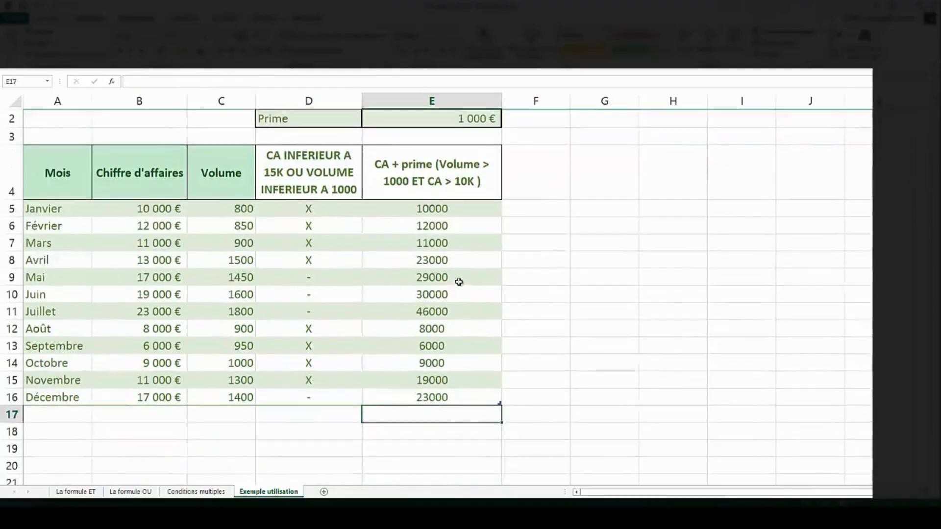
- Compare the formulas in E5 to E8, checking which cell each one uses as the Prime
{"action": "left_click", "coordinate": [433, 210]}
{"action": "scroll", "coordinate": [463, 235], "scroll_direction": "up", "scroll_amount": 1}
{"action": "left_click", "coordinate": [476, 300]}
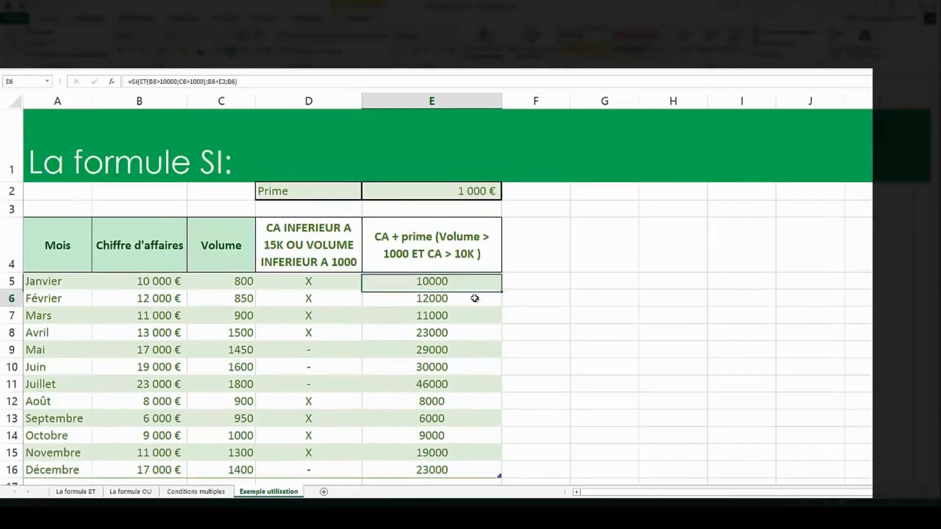
{"action": "left_click", "coordinate": [470, 211]}
{"action": "left_click", "coordinate": [462, 312]}
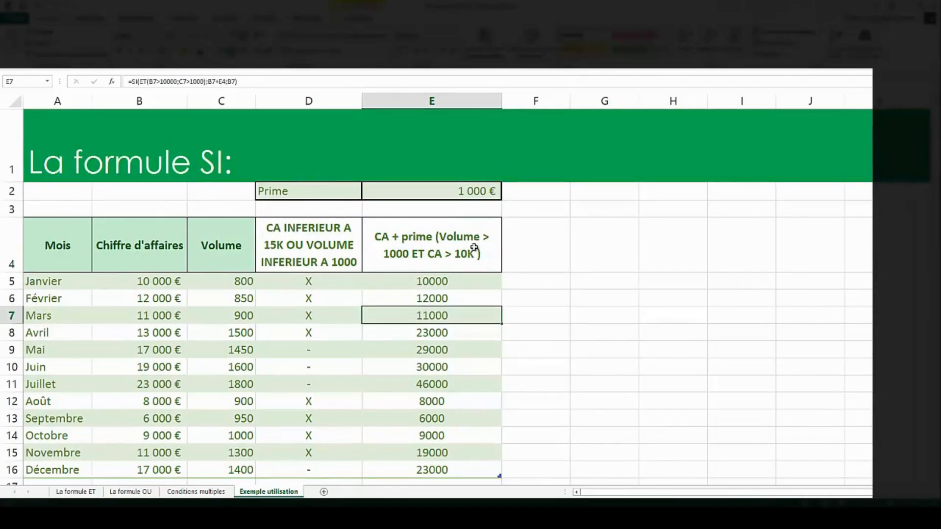
{"action": "left_click", "coordinate": [472, 241]}
{"action": "left_click", "coordinate": [463, 335]}
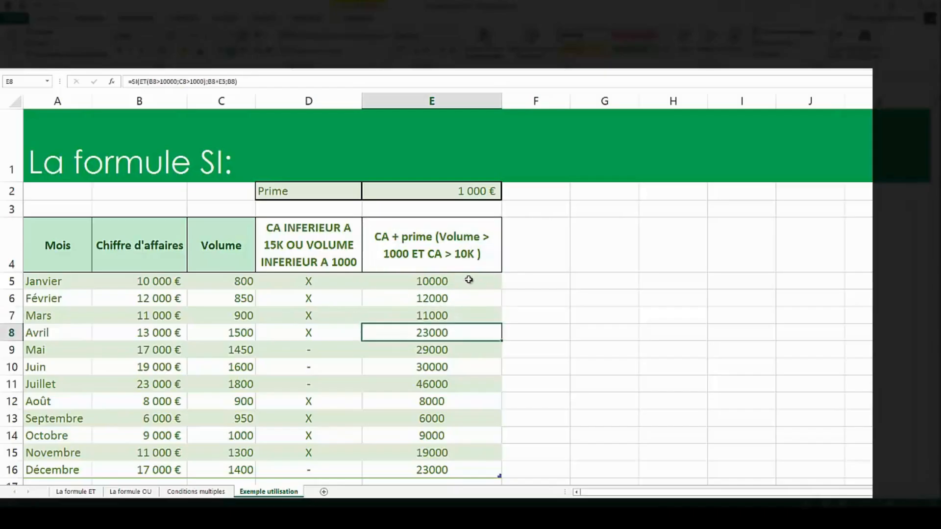
{"action": "left_click", "coordinate": [453, 283]}
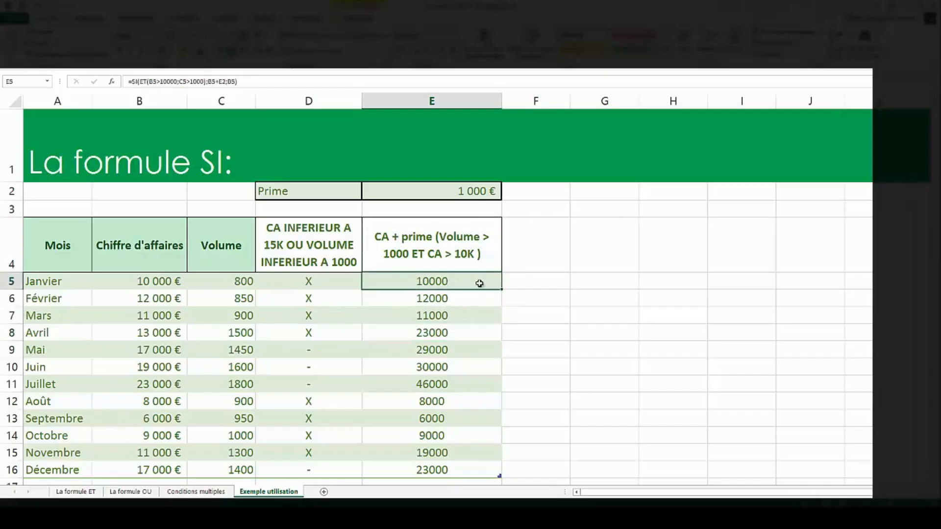
- In the E5 formula, lock the row of the Prime reference by changing E2 to E$2
{"action": "left_click", "coordinate": [230, 80]}
{"action": "left_click", "coordinate": [446, 279]}
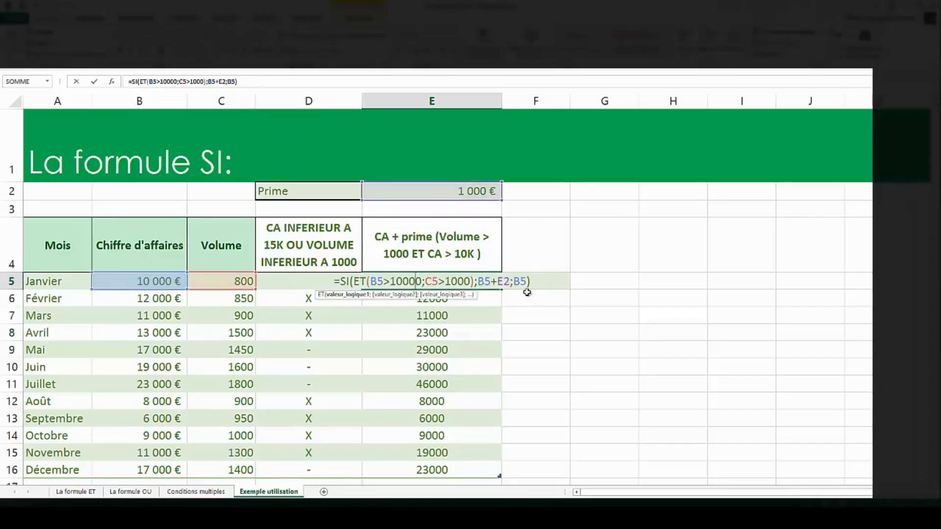
{"action": "left_click", "coordinate": [526, 293]}
{"action": "double_click", "coordinate": [491, 280]}
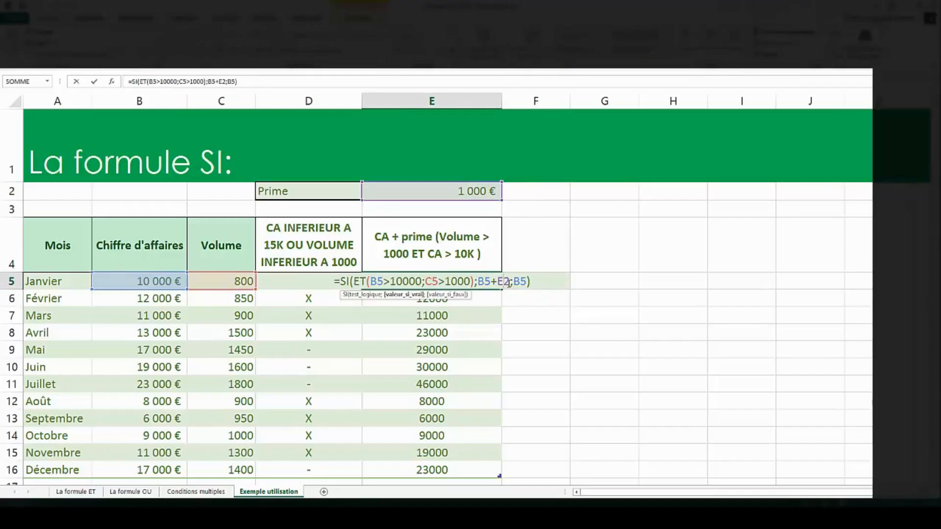
{"action": "left_click", "coordinate": [506, 281]}
{"action": "type", "text": "$"}
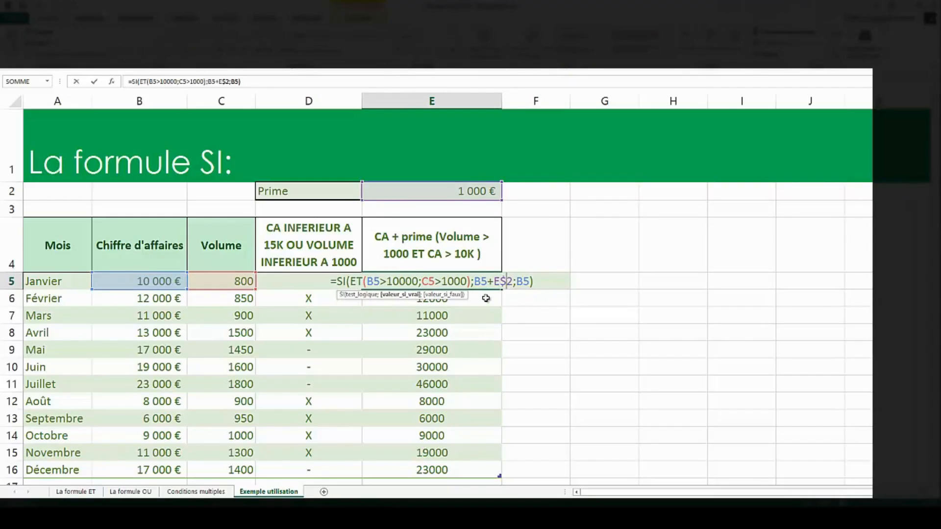
{"action": "left_click", "coordinate": [486, 298]}
- Fill the corrected E5 formula down column E to the December row
{"action": "left_click", "coordinate": [498, 289]}
{"action": "double_click", "coordinate": [503, 289]}
{"action": "left_click", "coordinate": [489, 294]}
- Check the Prime reference in the June, December and July formulas of column E
{"action": "left_click", "coordinate": [459, 367]}
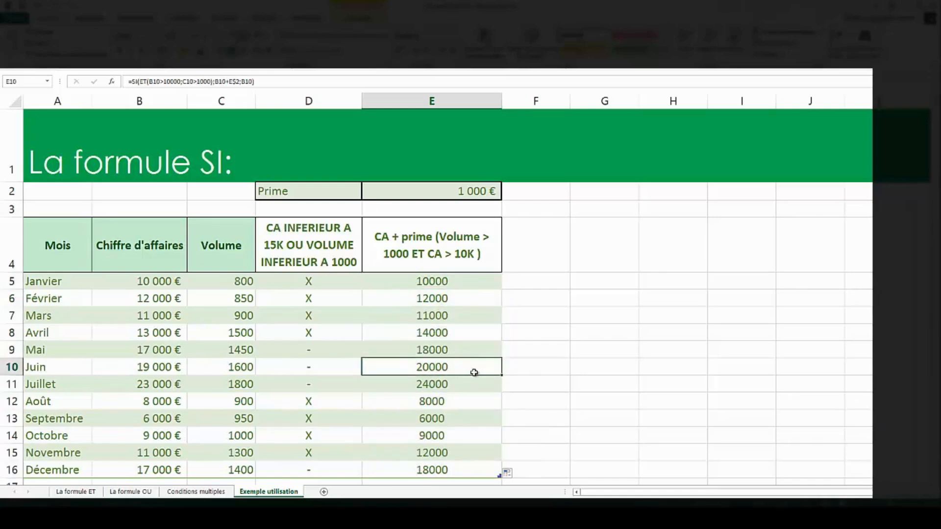
{"action": "key", "text": "ctrl+Down"}
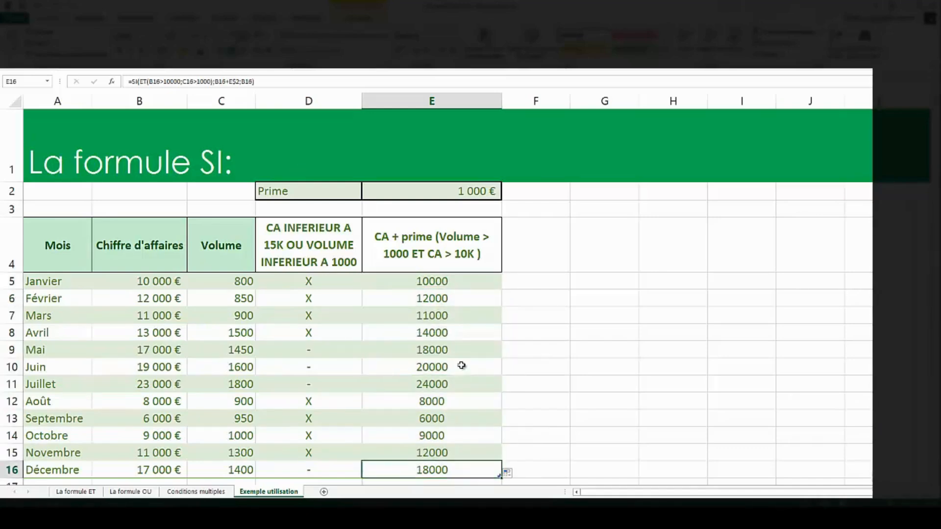
{"action": "double_click", "coordinate": [461, 366]}
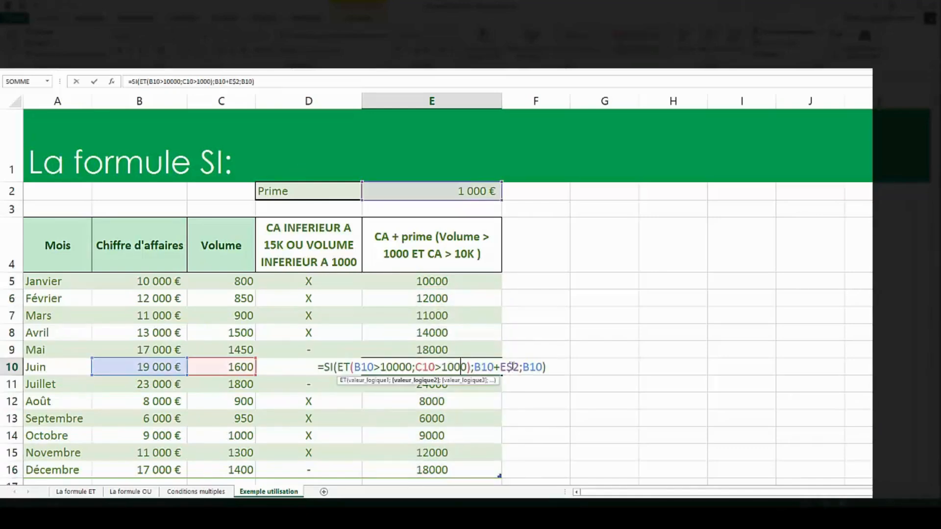
{"action": "left_click", "coordinate": [479, 388]}
{"action": "double_click", "coordinate": [480, 390]}
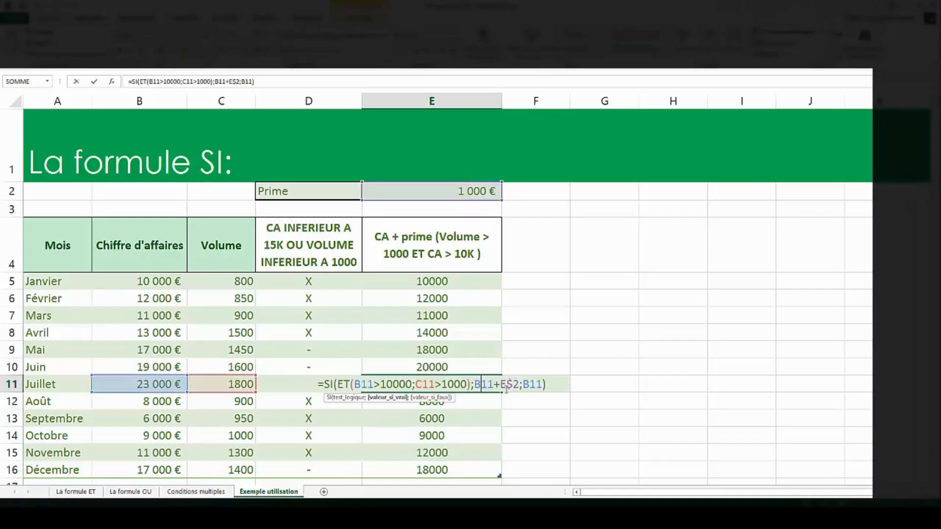
{"action": "key", "text": "Return"}
- Try copying the April formula from E8 across to F8 and examine its references
{"action": "left_click", "coordinate": [478, 332]}
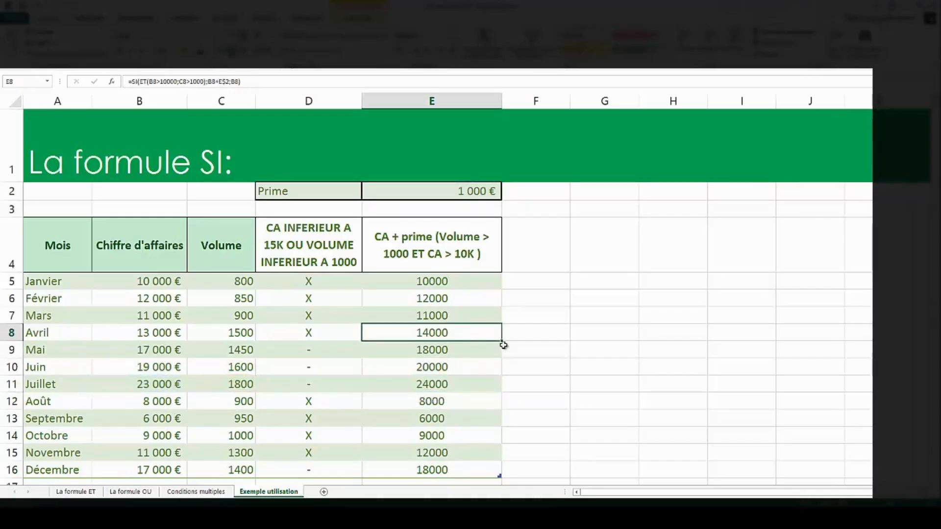
{"action": "left_click_drag", "start_coordinate": [501, 340], "coordinate": [542, 336]}
{"action": "double_click", "coordinate": [545, 333]}
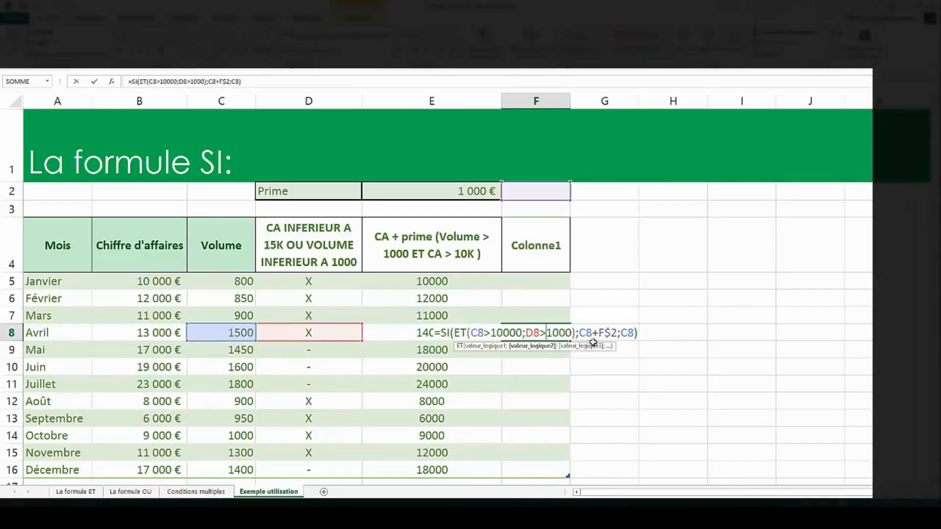
{"action": "left_click", "coordinate": [529, 299]}
{"action": "left_click", "coordinate": [610, 296]}
{"action": "key", "text": "BackSpace"}
{"action": "key", "text": "BackSpace"}
{"action": "key", "text": "Return"}
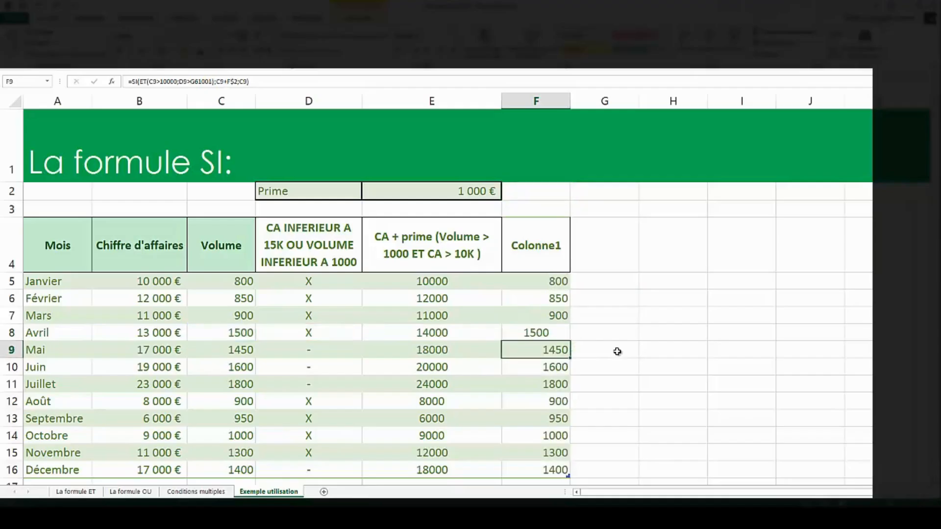
- Undo the changes in column F, including the formula copied into F8
{"action": "key", "text": "Up"}
{"action": "key", "text": "ctrl+z"}
{"action": "key", "text": "ctrl+z"}
{"action": "key", "text": "ctrl+z"}
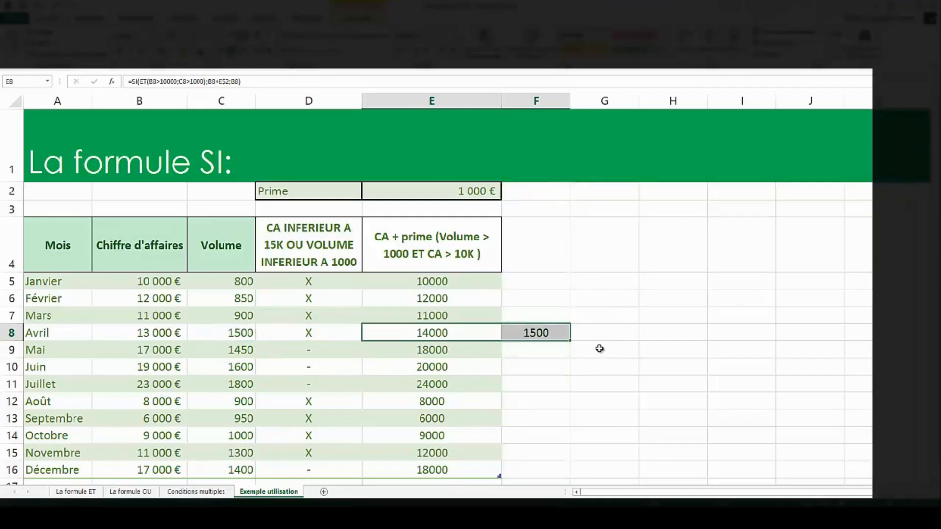
{"action": "left_click", "coordinate": [551, 378]}
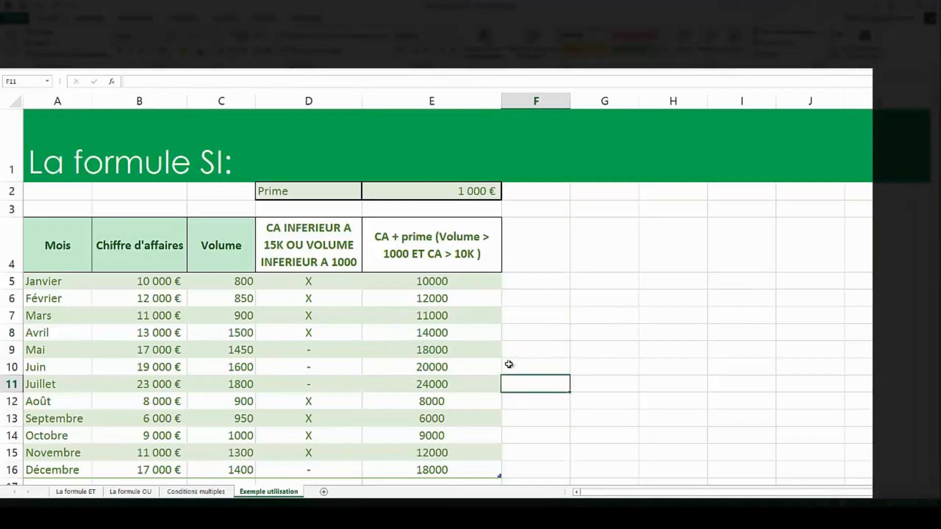
- Set the Prime in E2 to 5000 and check the bonus result for April in E8
{"action": "left_click", "coordinate": [447, 189]}
{"action": "type", "text": "5000"}
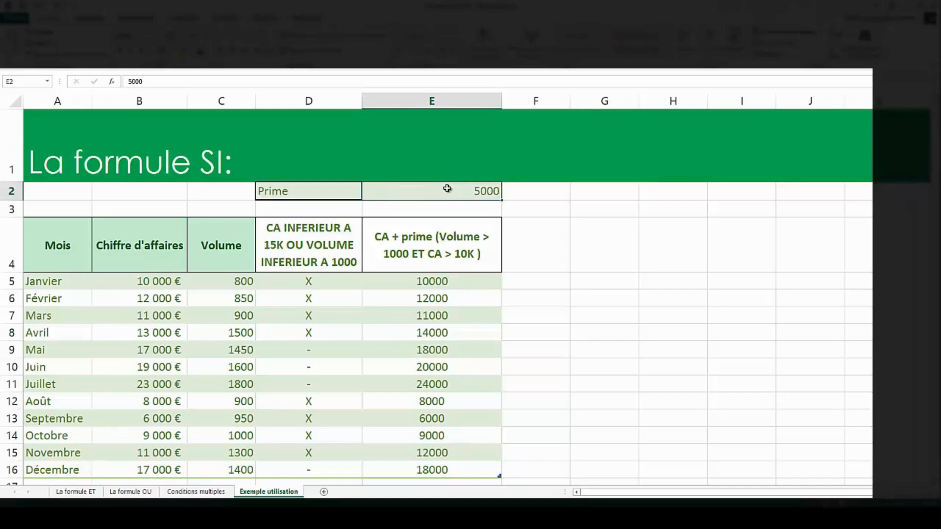
{"action": "key", "text": "Return"}
{"action": "left_click", "coordinate": [444, 336]}
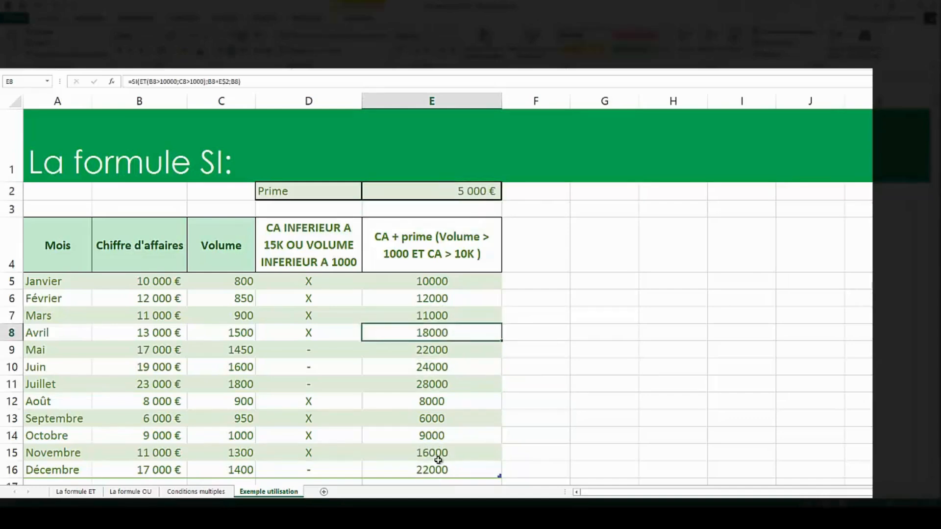
{"action": "left_click", "coordinate": [524, 413]}
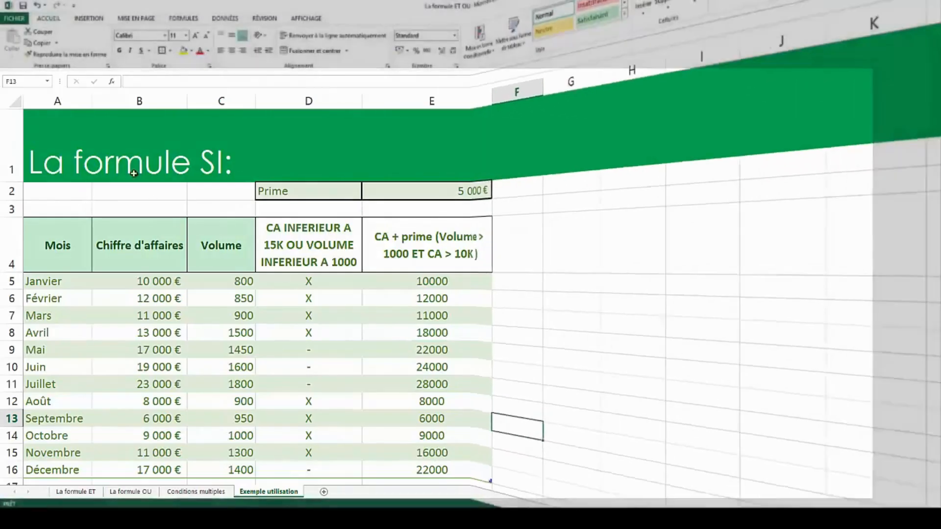